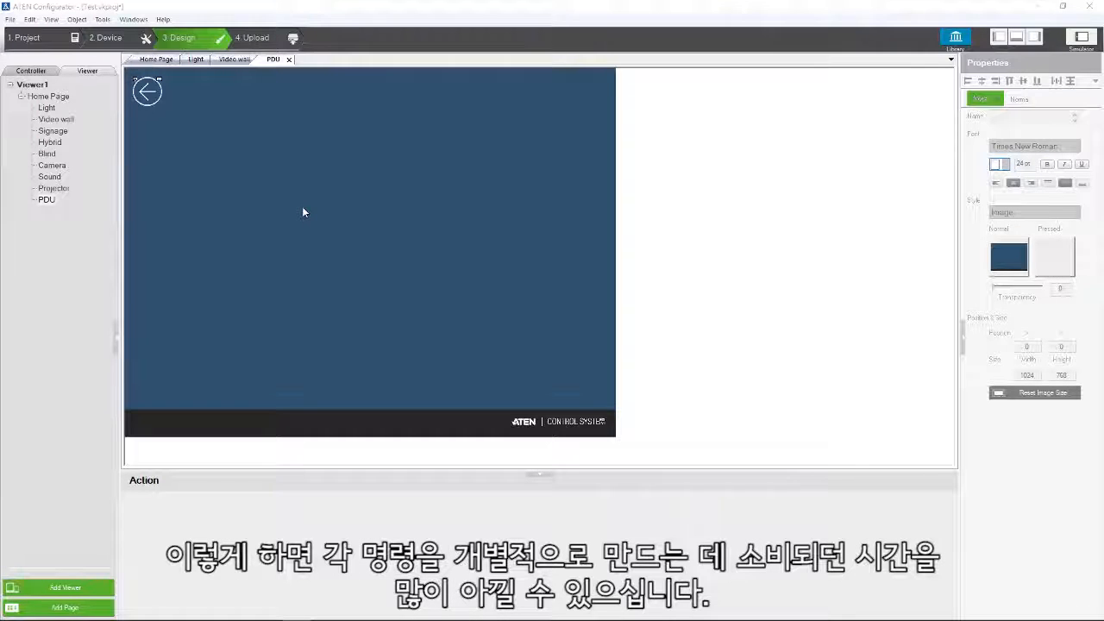
# Add a new button to the PDU page and place it below and right of the canvas centre
pyautogui.rightClick(303, 211)
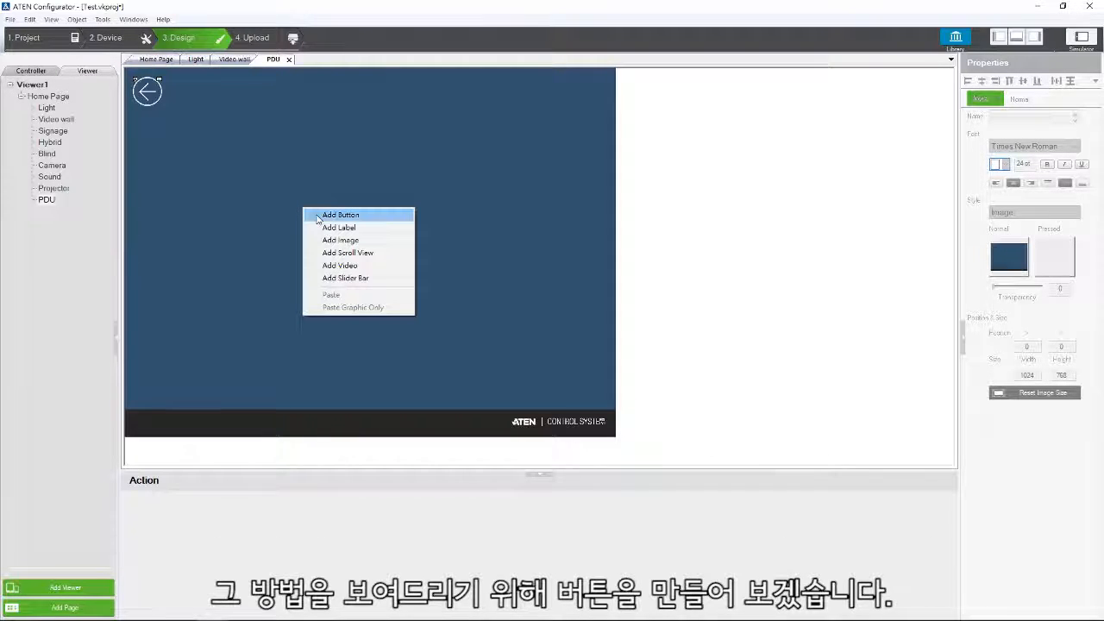
pyautogui.click(341, 215)
pyautogui.moveTo(197, 100); pyautogui.dragTo(384, 290)
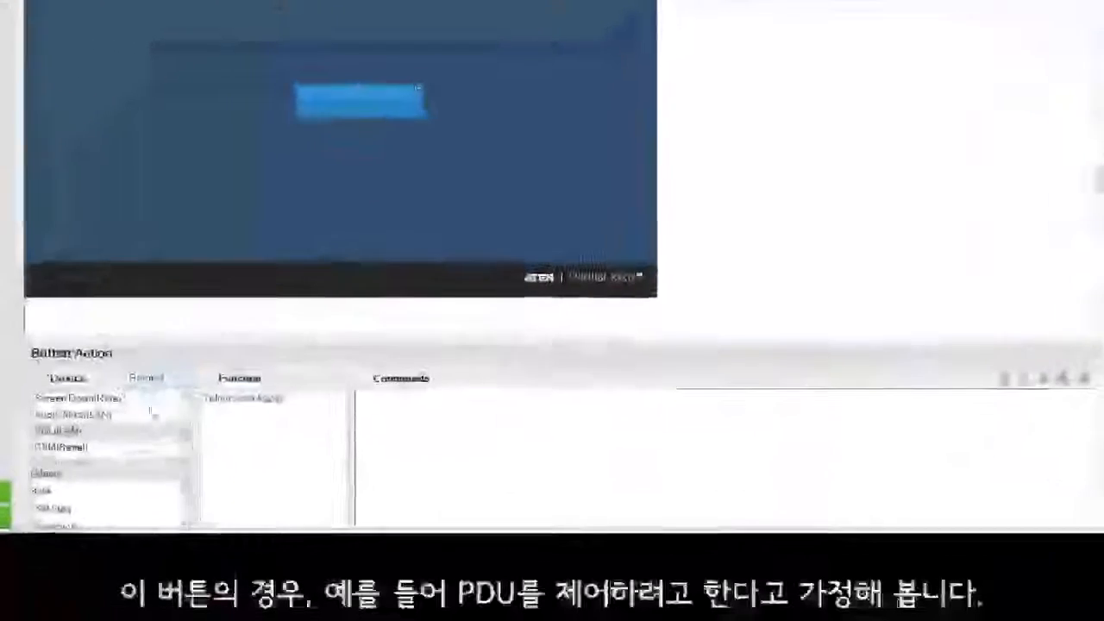
# Give the button a Telnet Raw(ASCII) command for PDU(LAN) with the data "sw o01 on imme\r\n"
pyautogui.click(85, 427)
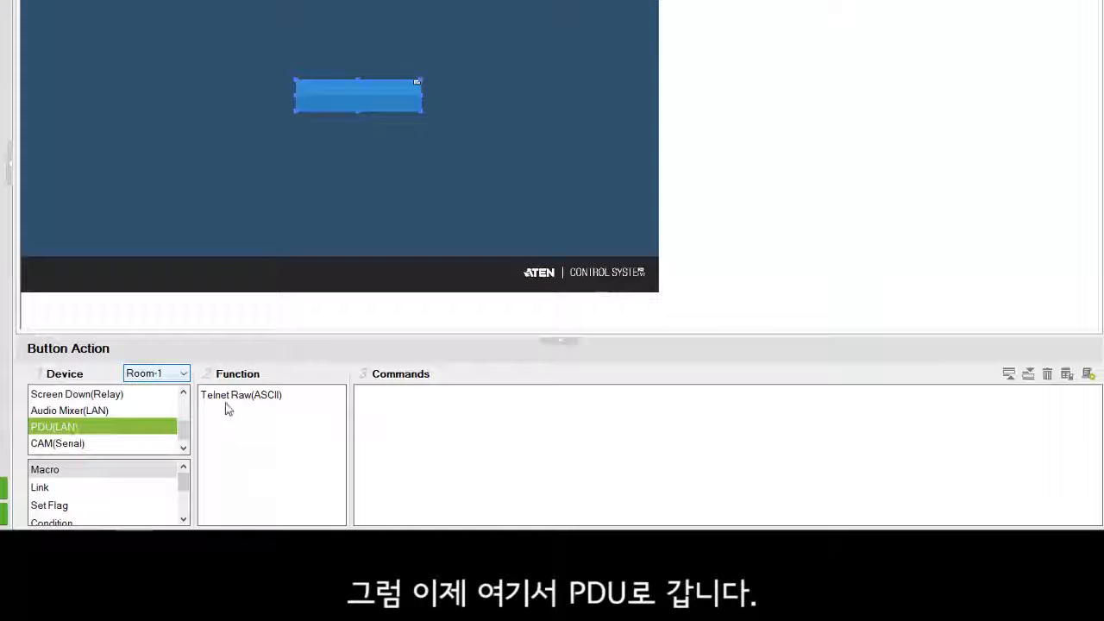
pyautogui.doubleClick(233, 401)
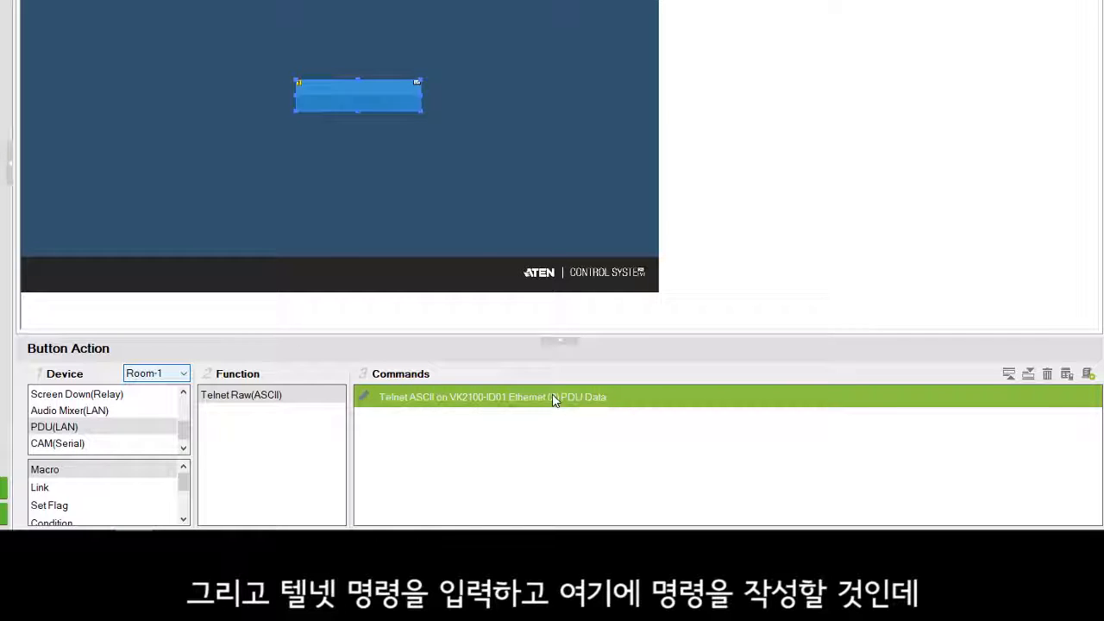
pyautogui.click(592, 399)
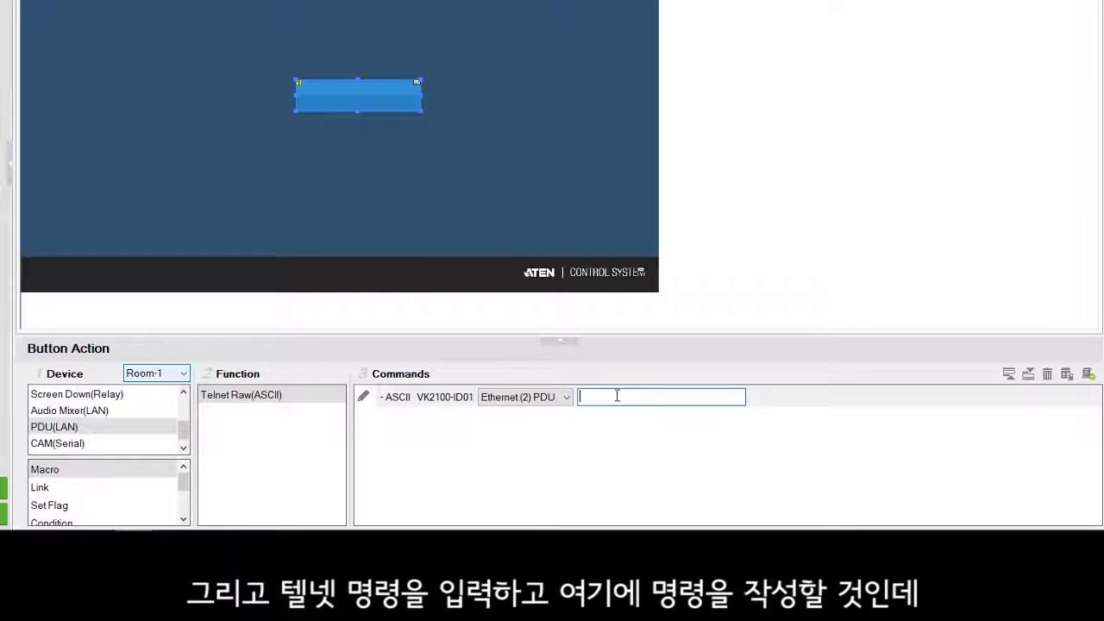
pyautogui.write('sw o0')
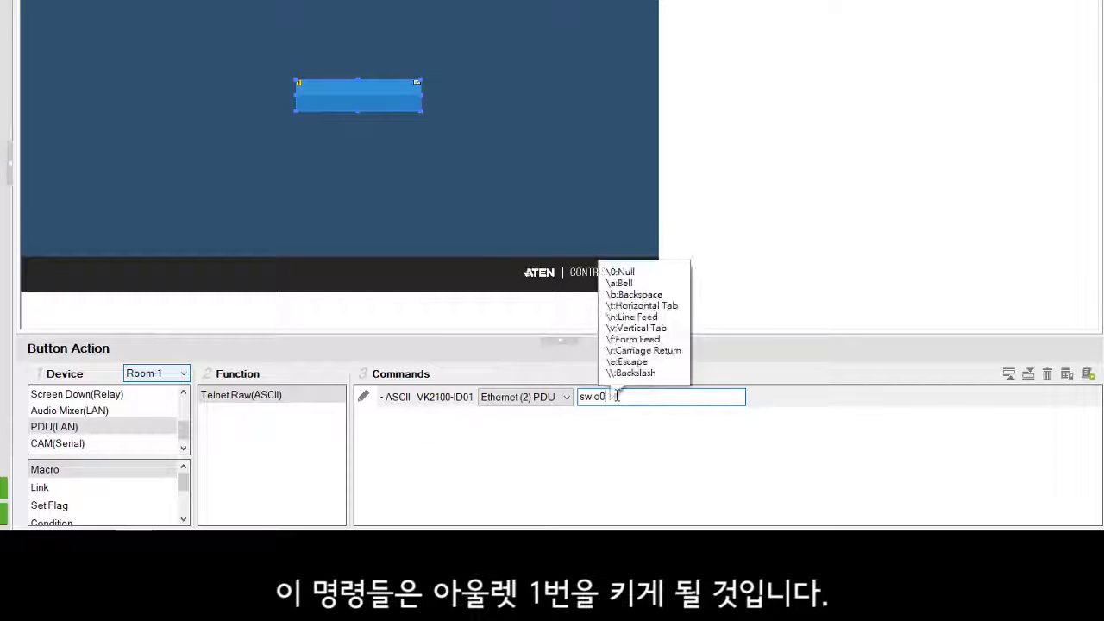
pyautogui.write('1 on imme')
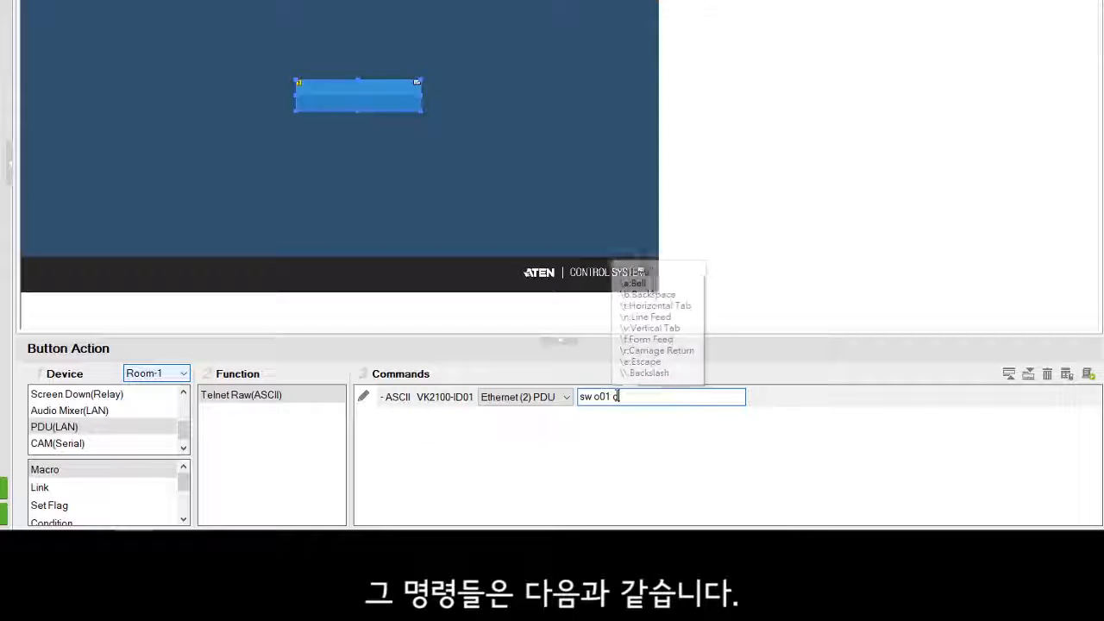
pyautogui.press('Return')
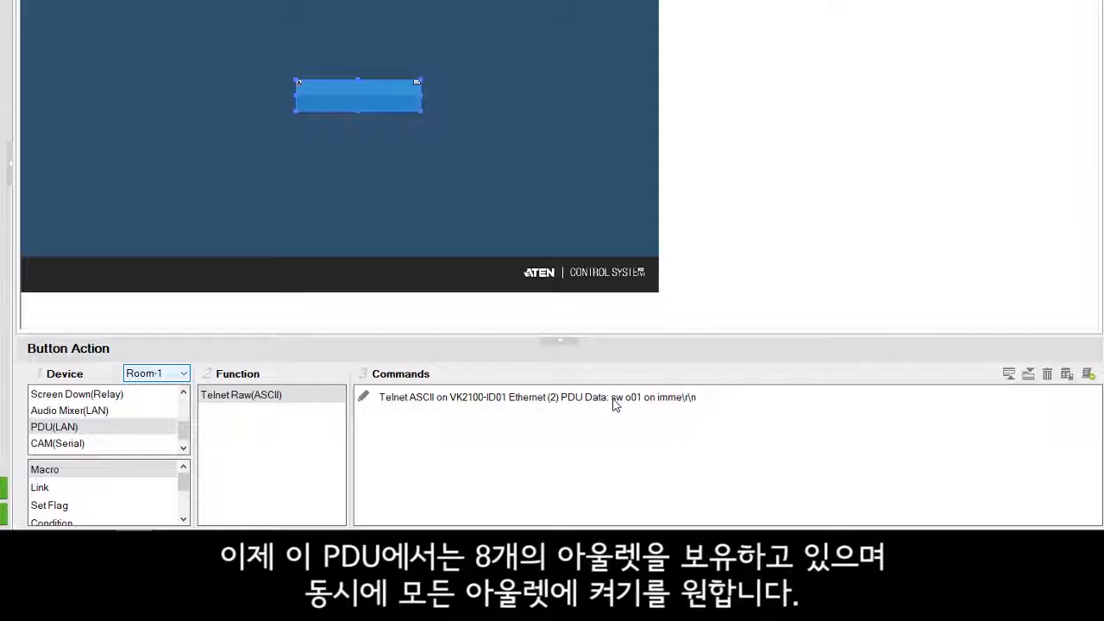
# Duplicate the "sw o01 on imme\r\n" command repeatedly to provide one entry for each of the PDU's eight outlets
pyautogui.click(615, 404)
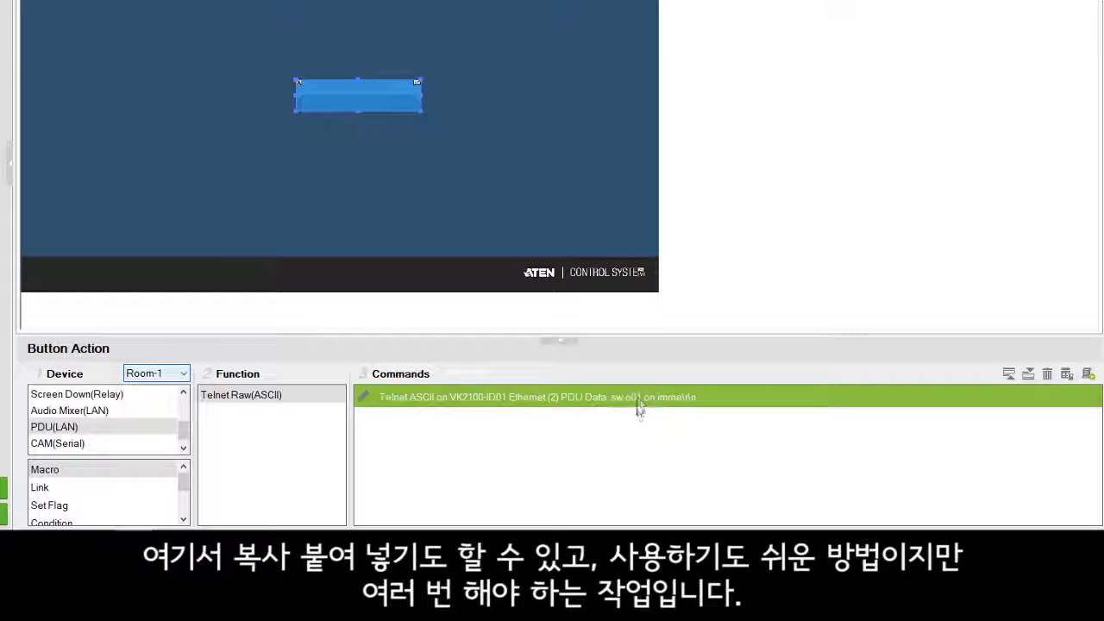
pyautogui.hotkey('ctrl', 'v')
pyautogui.hotkey('ctrl', 'v')
pyautogui.hotkey('ctrl', 'v')
pyautogui.hotkey('ctrl', 'v')
pyautogui.hotkey('ctrl', 'v')
pyautogui.hotkey('ctrl', 'v')
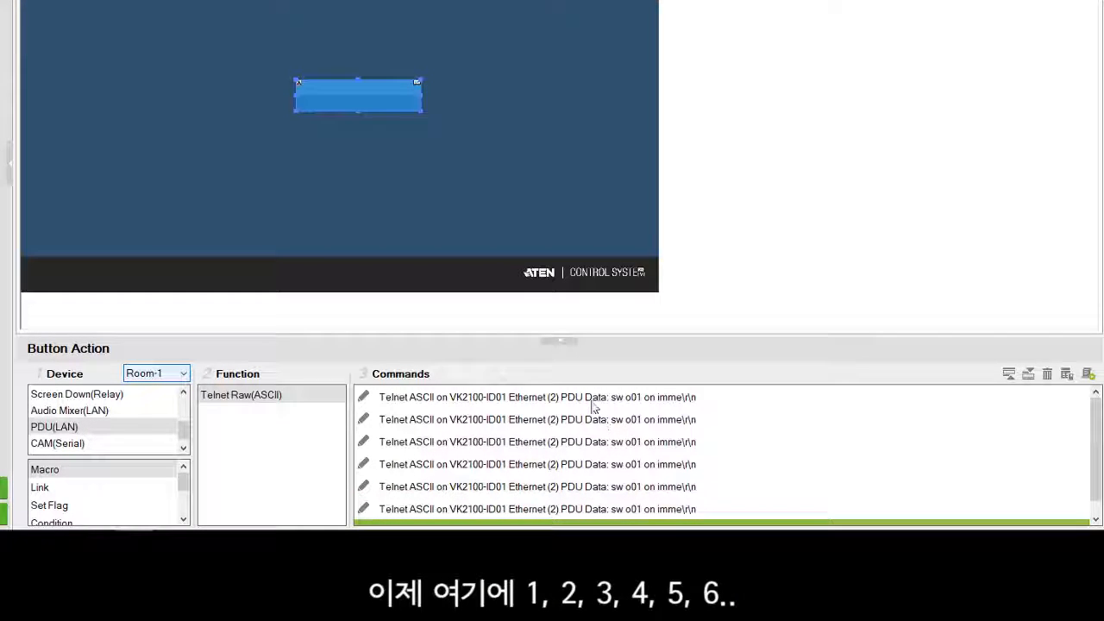
pyautogui.click(592, 402)
pyautogui.press('Down')
pyautogui.press('Down')
pyautogui.press('Down')
pyautogui.press('Down')
pyautogui.press('Down')
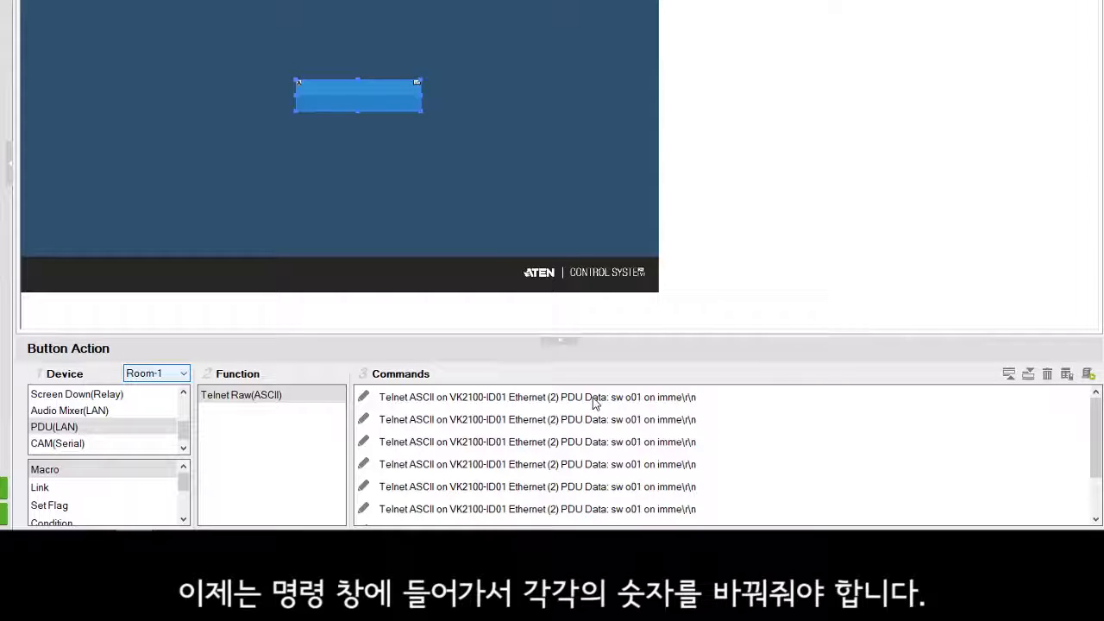
# Change the outlet number to o02 in the second Telnet command and o03 in the third
pyautogui.click(597, 429)
pyautogui.click(608, 419)
pyautogui.click(607, 420)
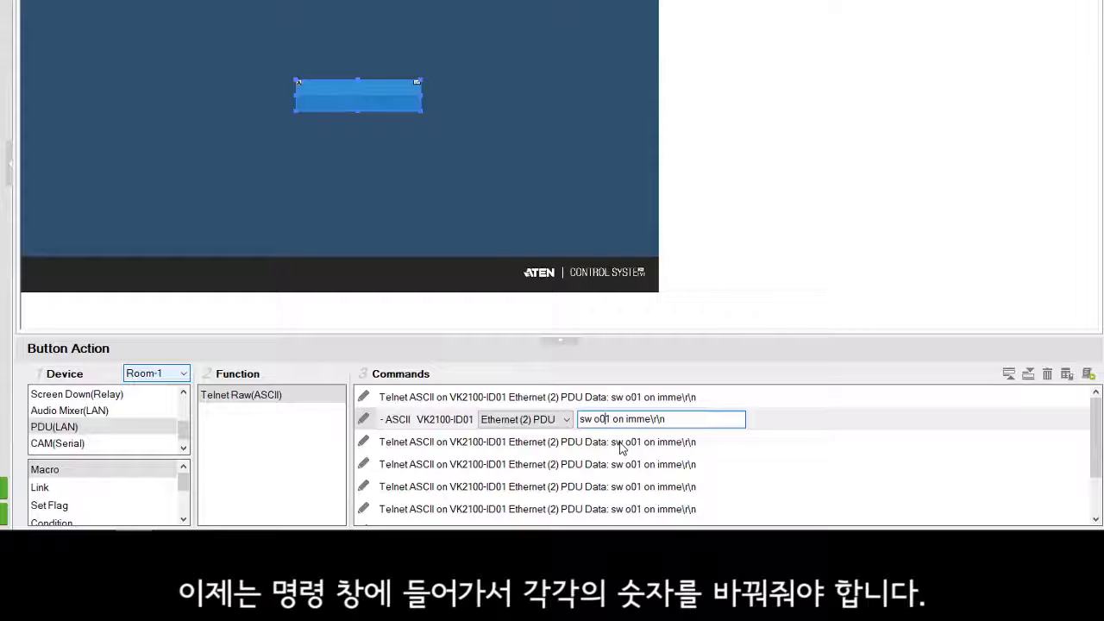
pyautogui.write('2')
pyautogui.click(620, 442)
pyautogui.click(606, 441)
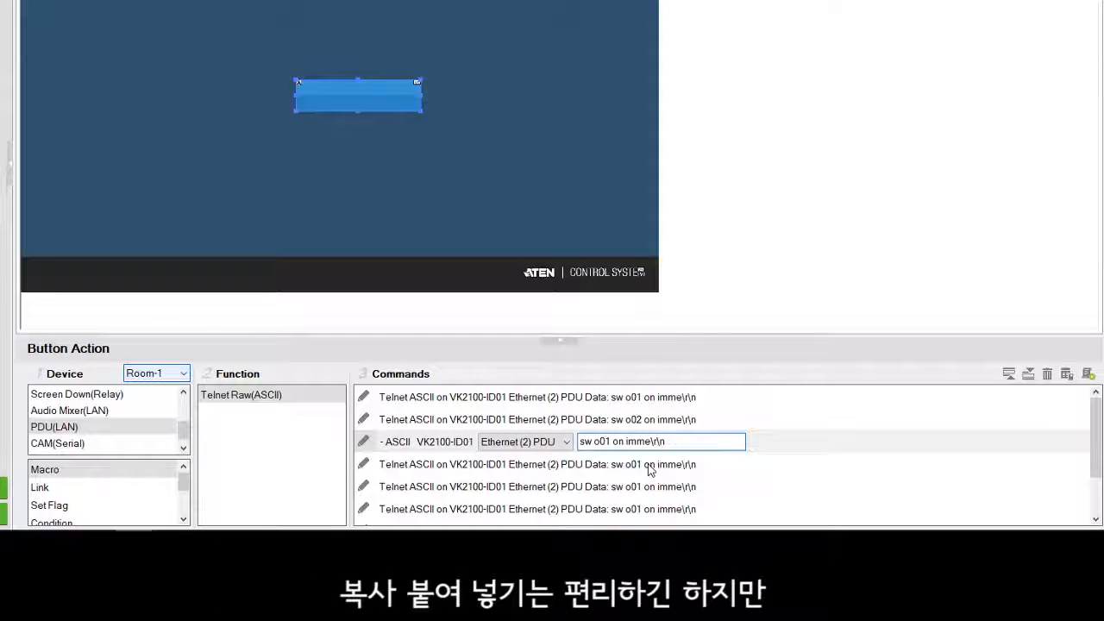
pyautogui.hotkey('shift', 'Right')
pyautogui.write('3')
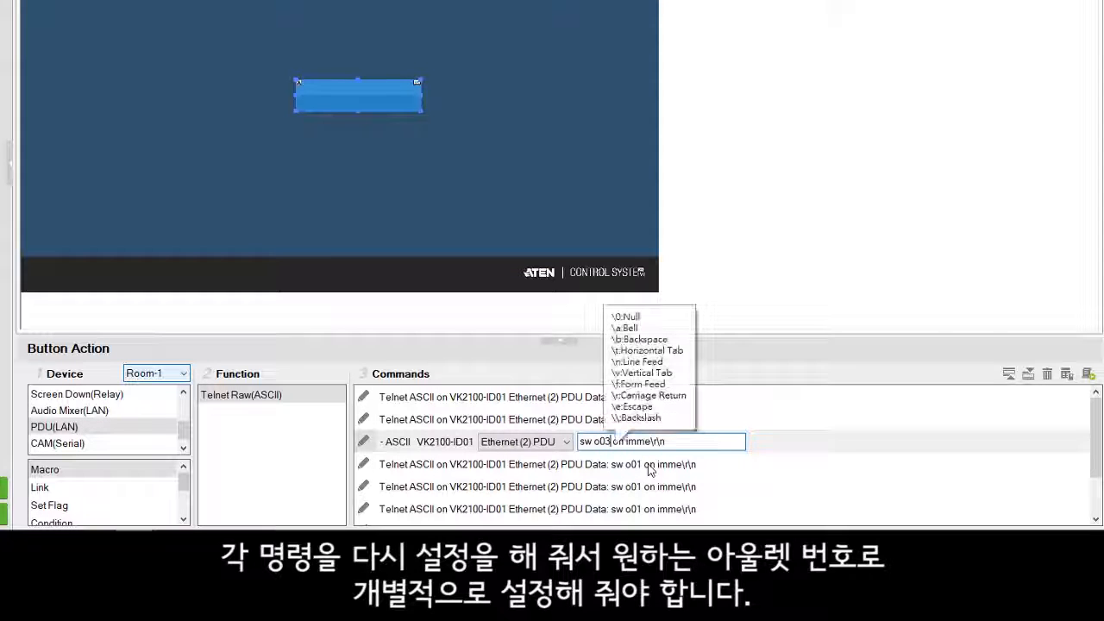
# Change the outlet number to o04 in the fourth Telnet command and o05 in the fifth
pyautogui.click(606, 463)
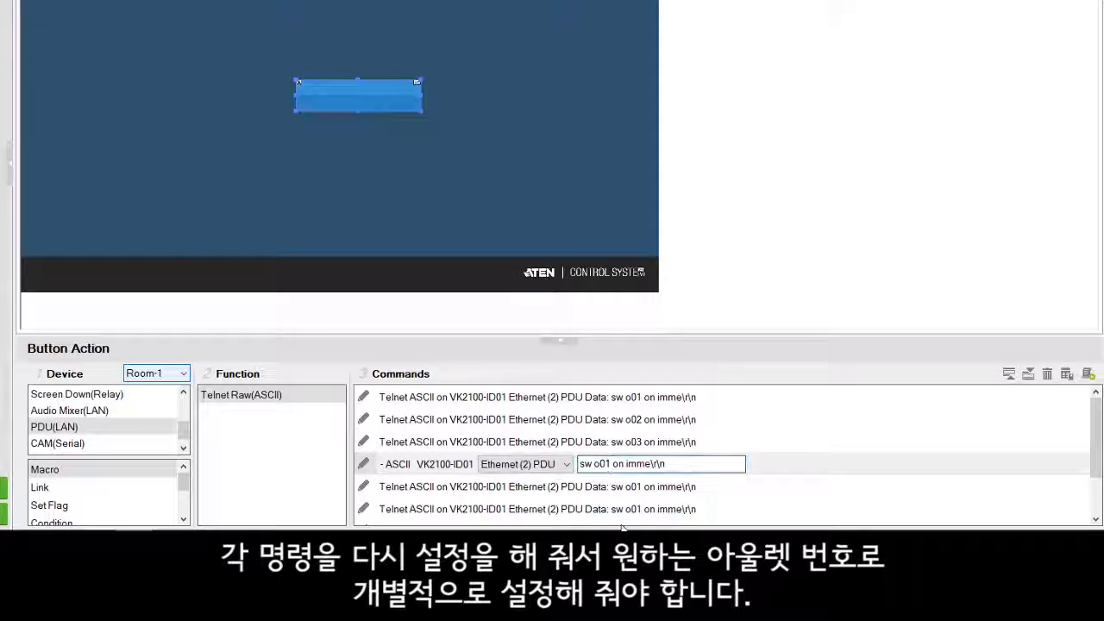
pyautogui.hotkey('shift', 'Right')
pyautogui.write('4')
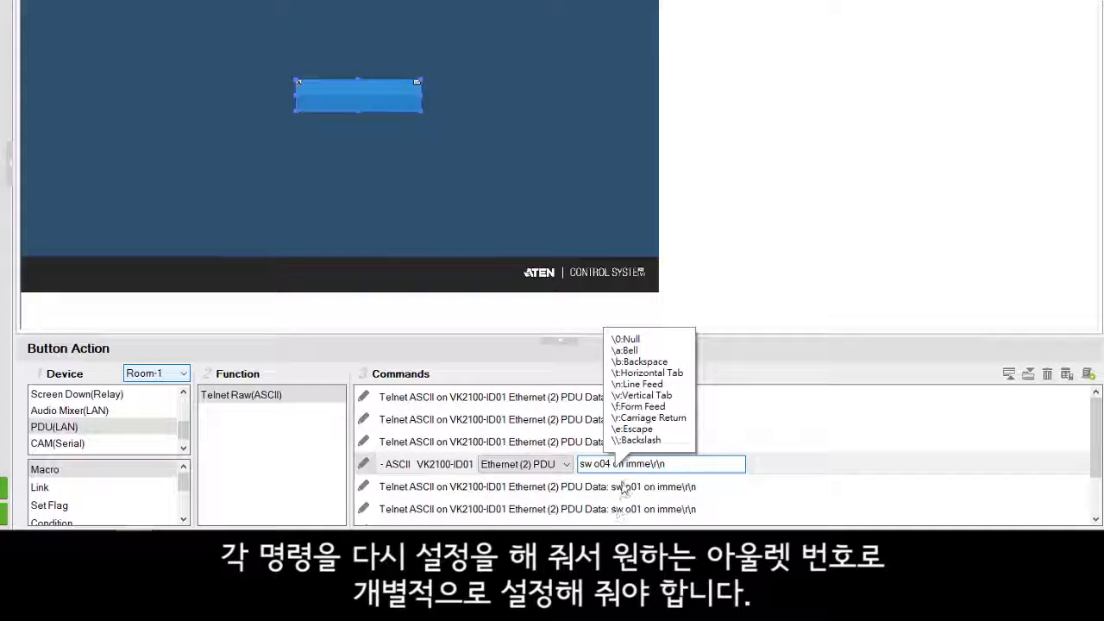
pyautogui.click(607, 487)
pyautogui.click(607, 486)
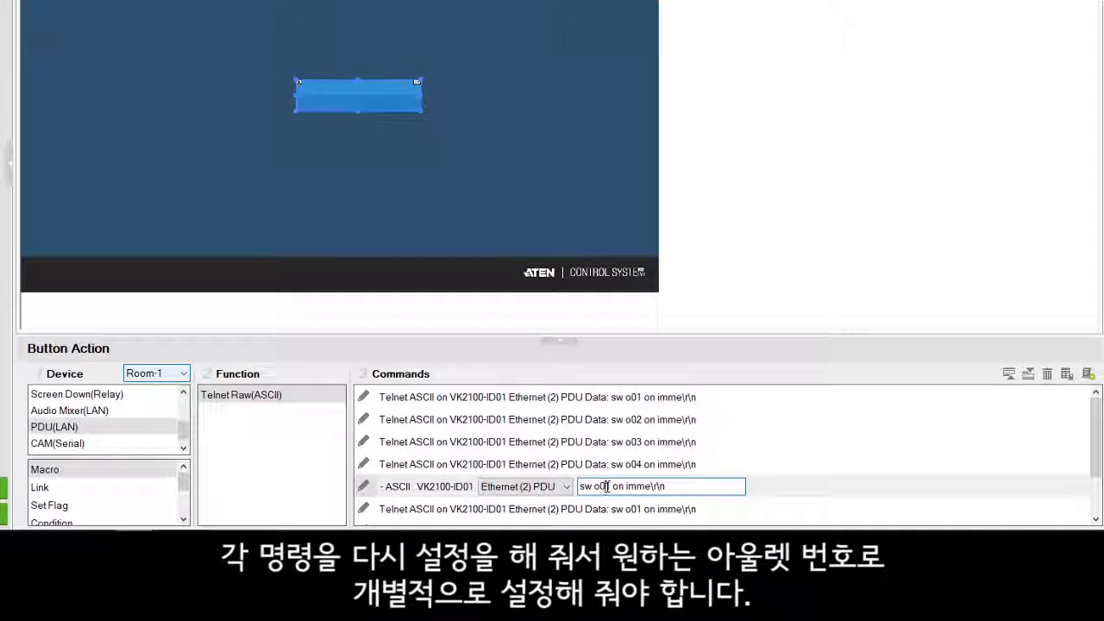
pyautogui.hotkey('shift', 'Right')
pyautogui.write('5')
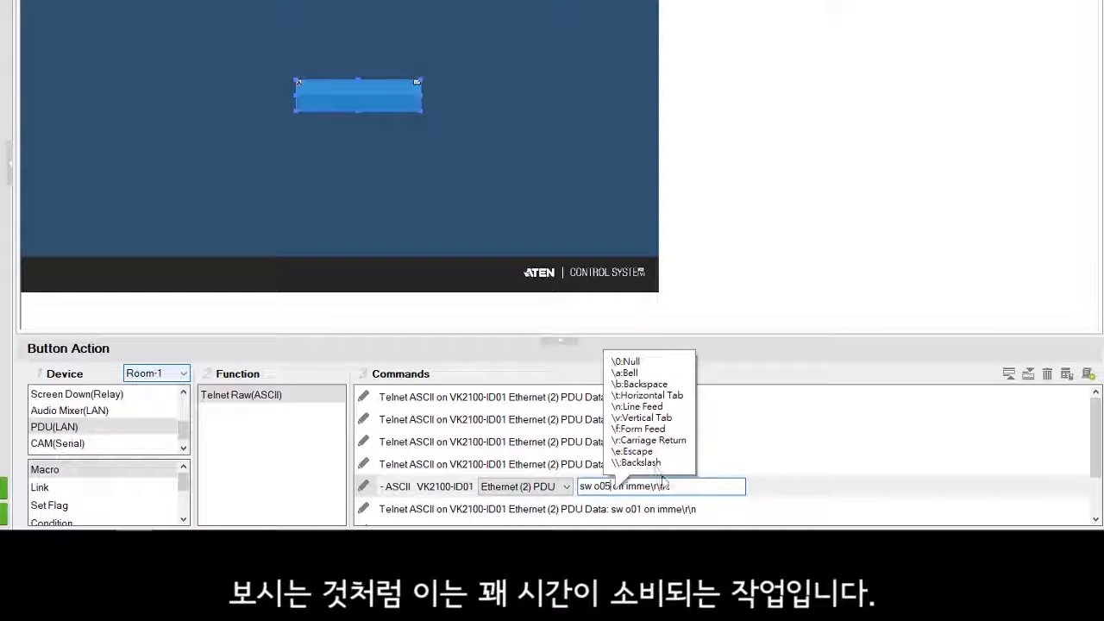
# Change the outlet number to o06 in the sixth Telnet command and o07 in the seventh
pyautogui.click(603, 508)
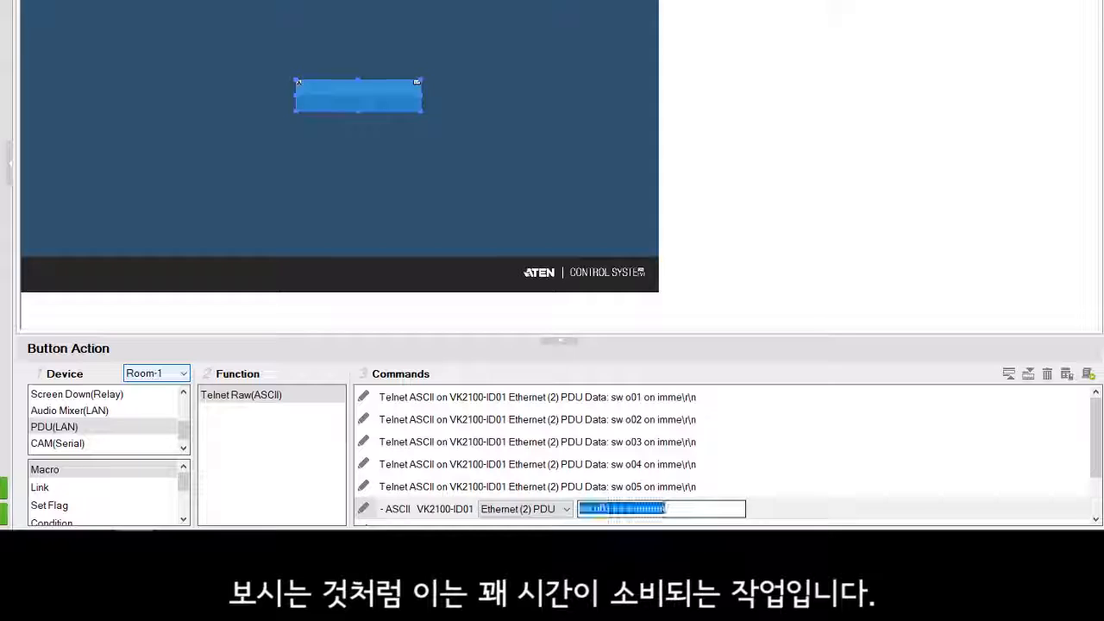
pyautogui.moveTo(608, 530)
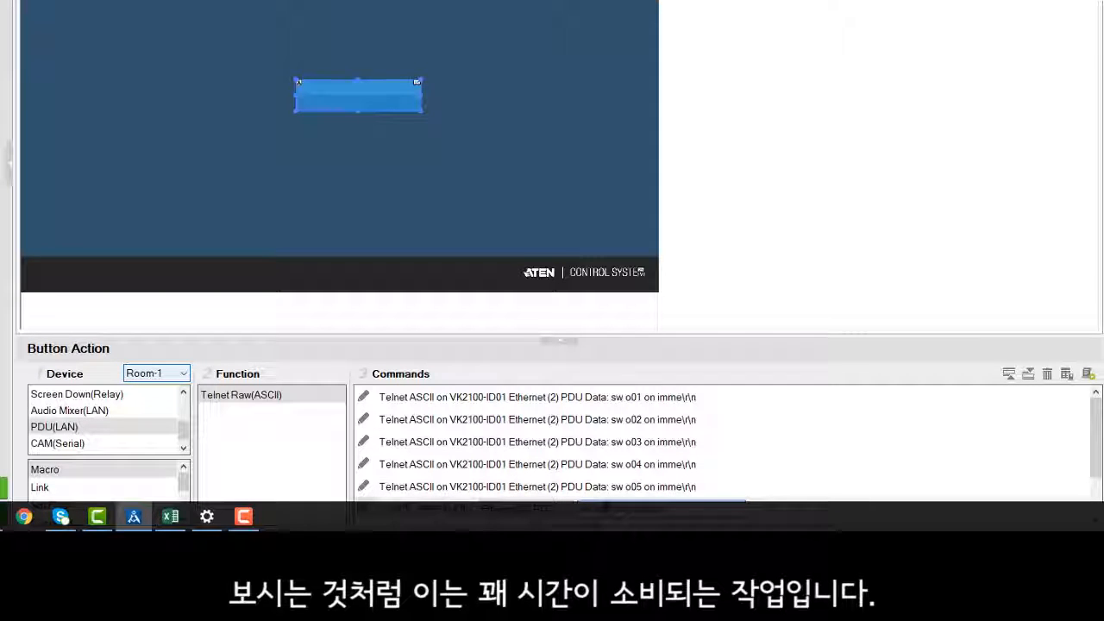
pyautogui.click(704, 450)
pyautogui.scroll(-1, 704, 460)
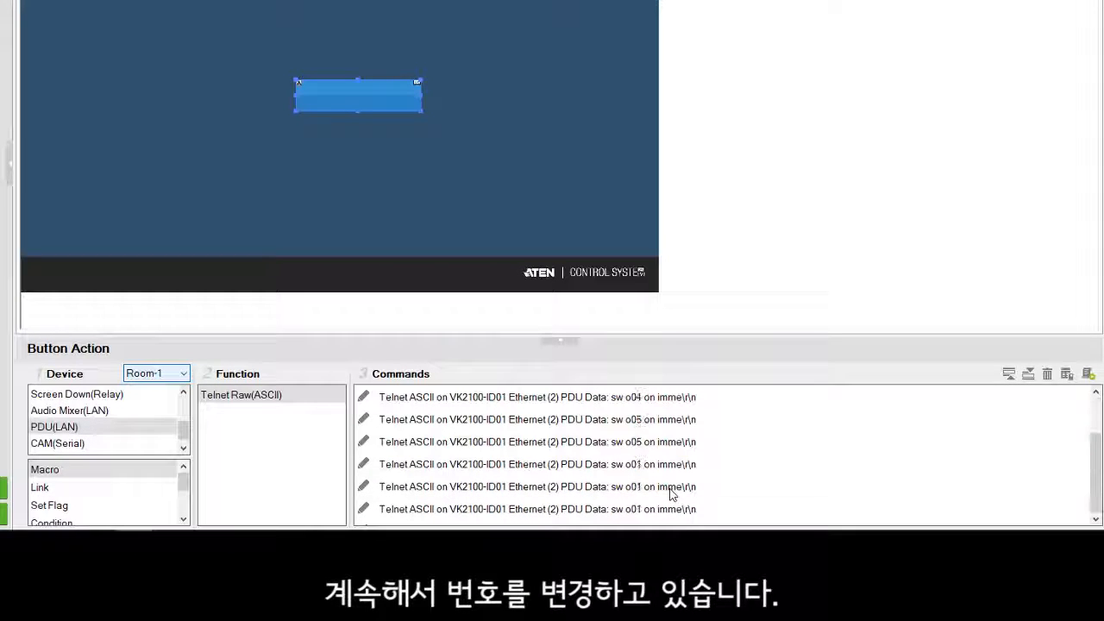
pyautogui.doubleClick(625, 466)
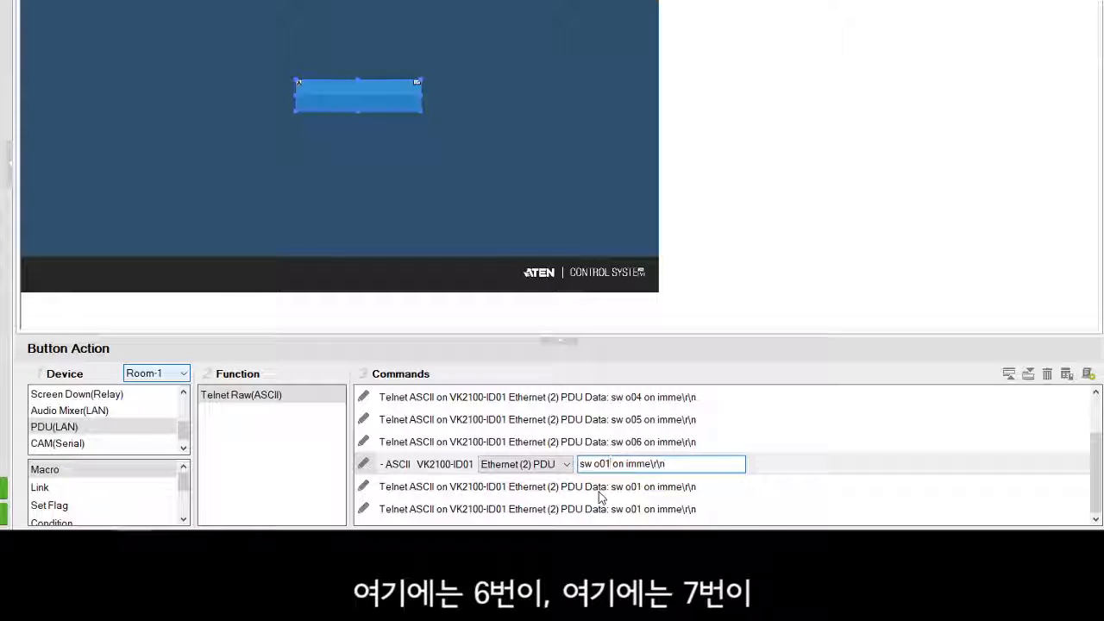
pyautogui.write('7')
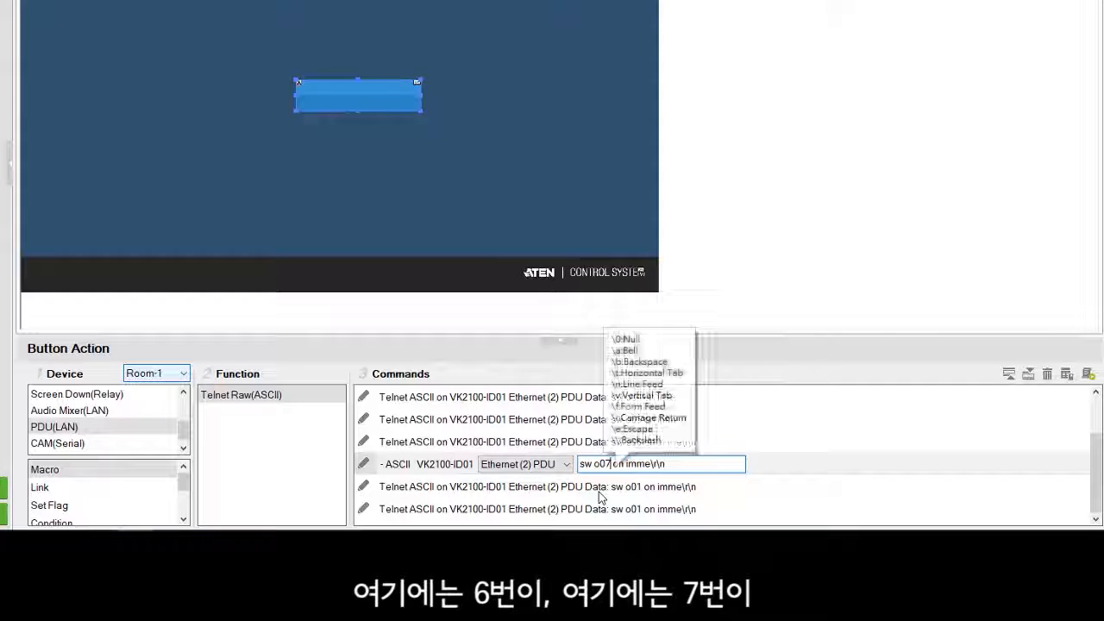
# Change the outlet number to o08 in the eighth Telnet command and remove the surplus copy below it
pyautogui.click(631, 486)
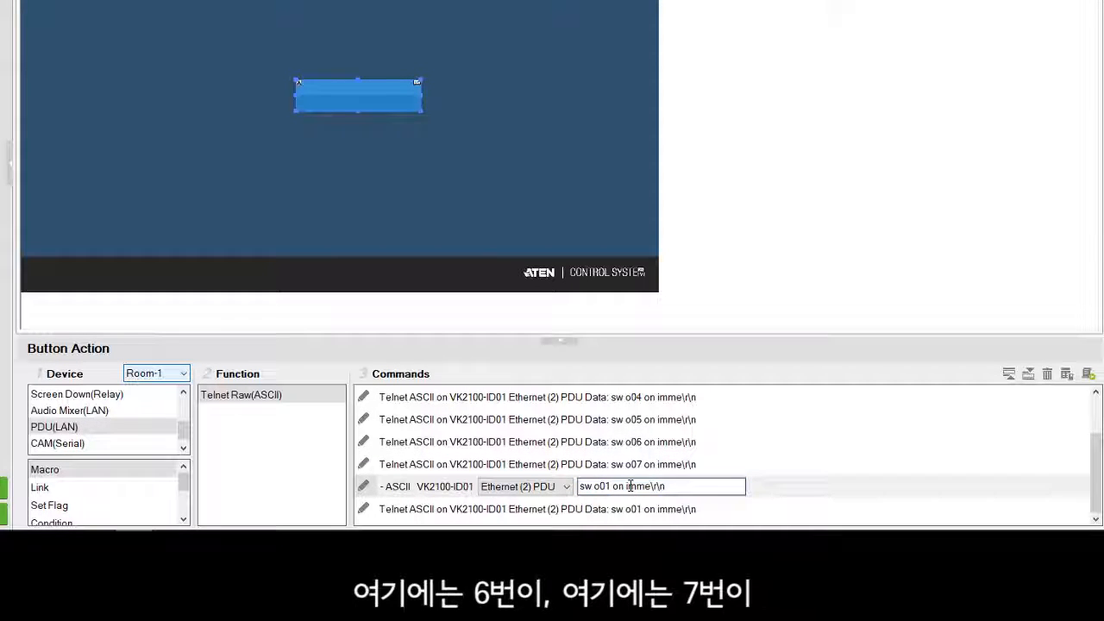
pyautogui.click(606, 486)
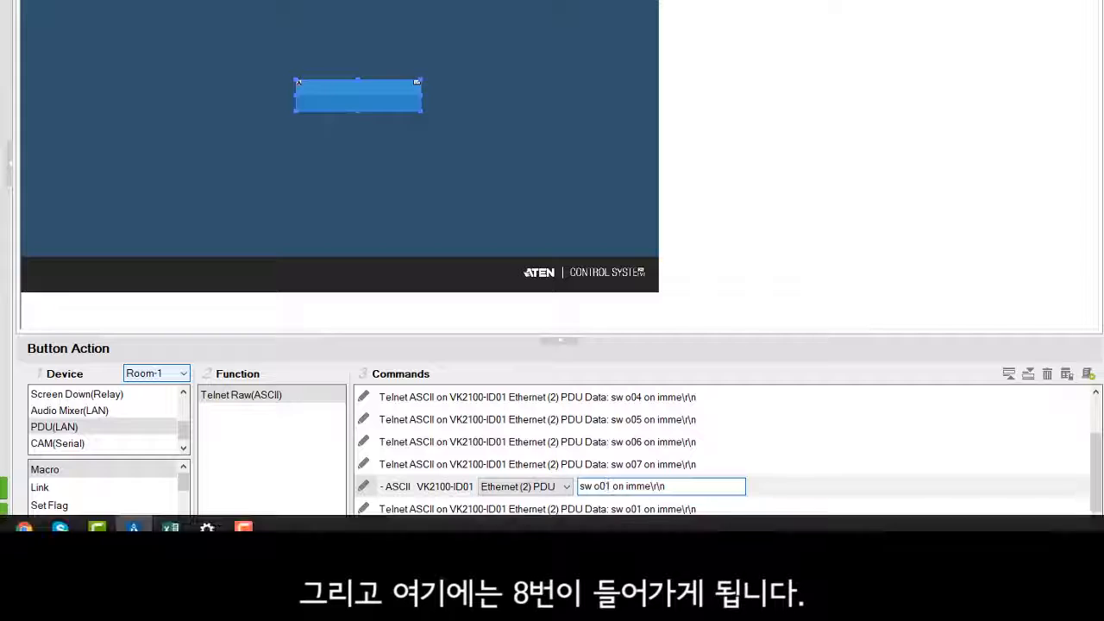
pyautogui.press('BackSpace')
pyautogui.write('8')
pyautogui.click(607, 509)
# Save the button's eight outlet commands as a macro and list the available macros in the button action
pyautogui.scroll(2, 595, 449)
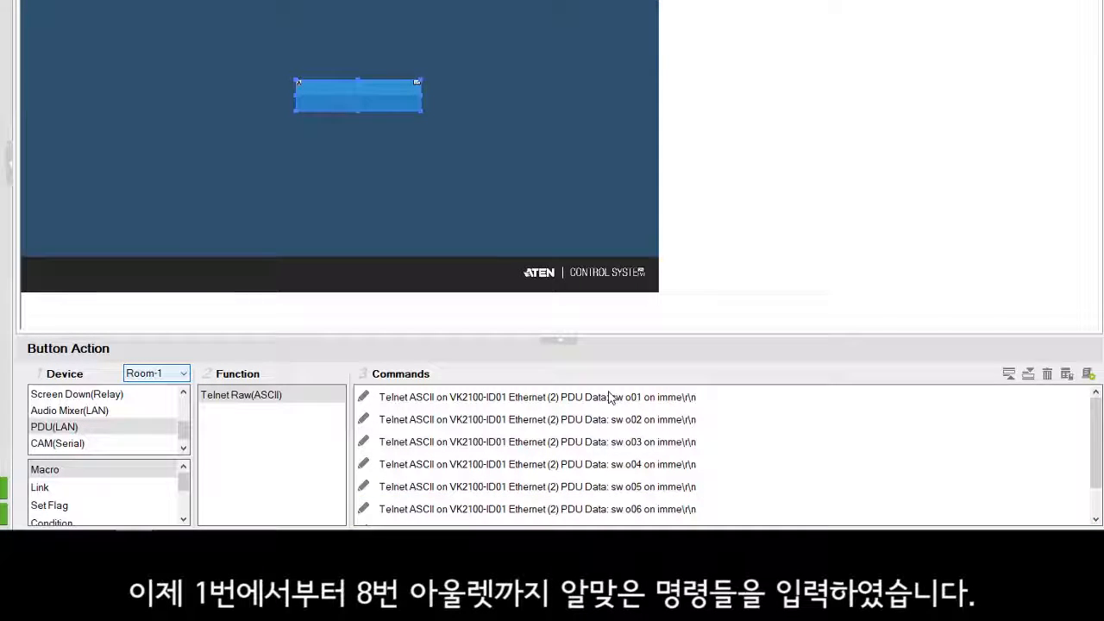
pyautogui.scroll(-1, 604, 399)
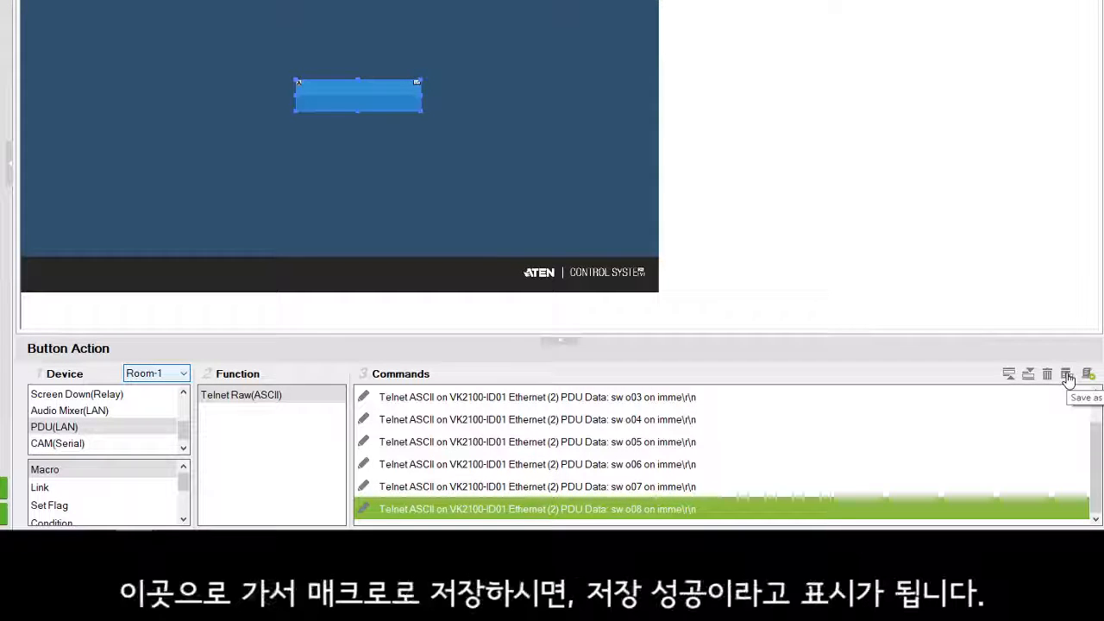
pyautogui.click(1069, 379)
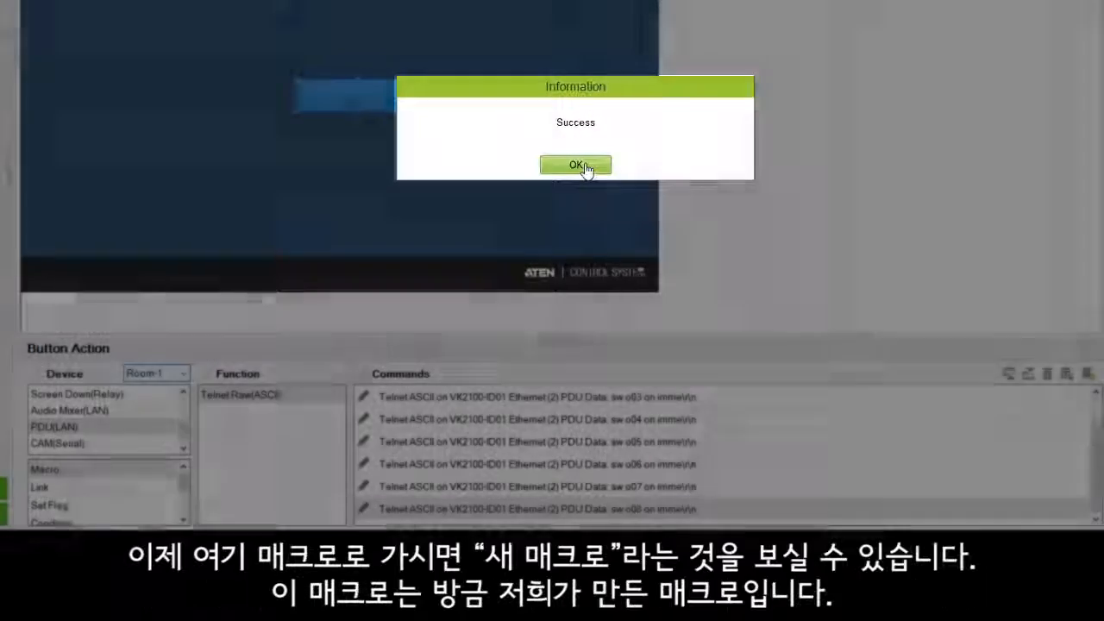
pyautogui.click(576, 165)
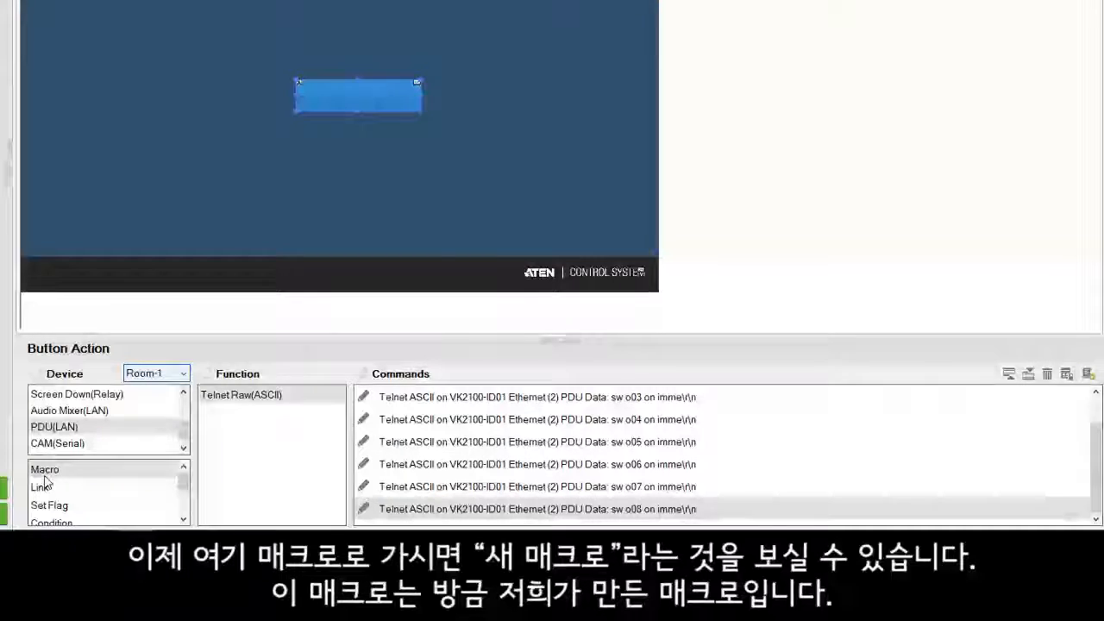
pyautogui.click(45, 471)
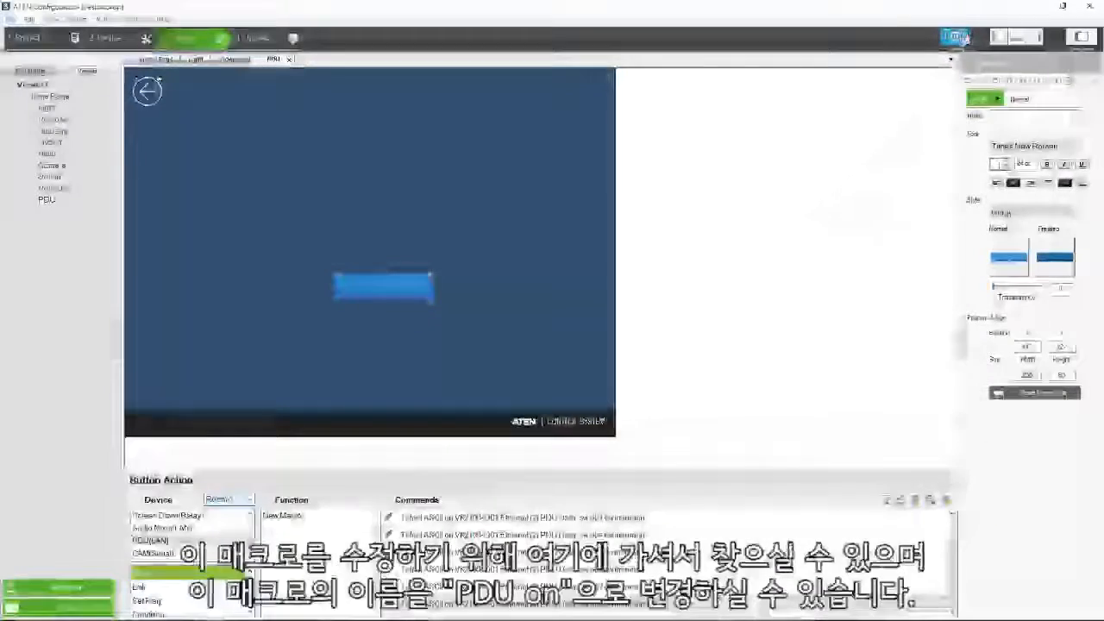
# Open the saved macro from the library, rename it "PDU on" and close the macro editor
pyautogui.click(957, 38)
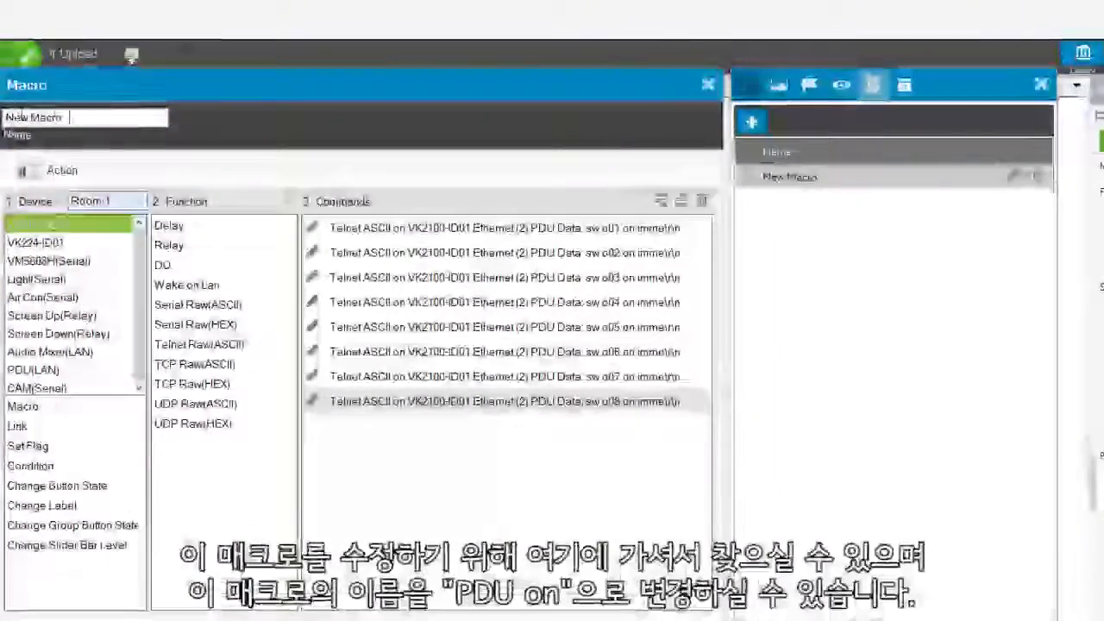
pyautogui.moveTo(211, 88); pyautogui.dragTo(173, 88)
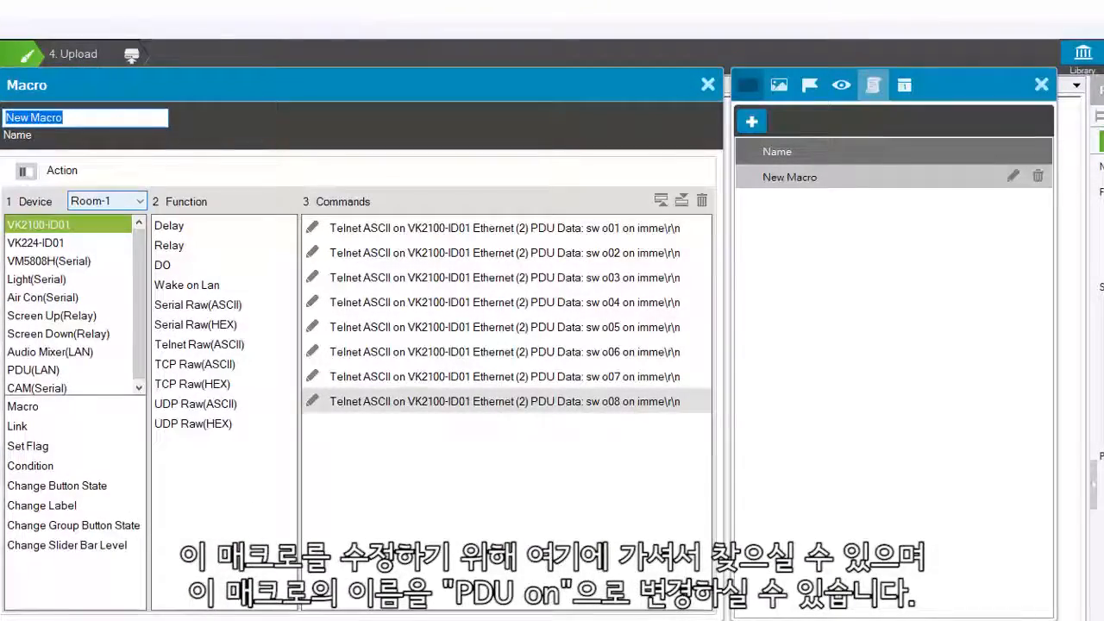
pyautogui.write('PDU on')
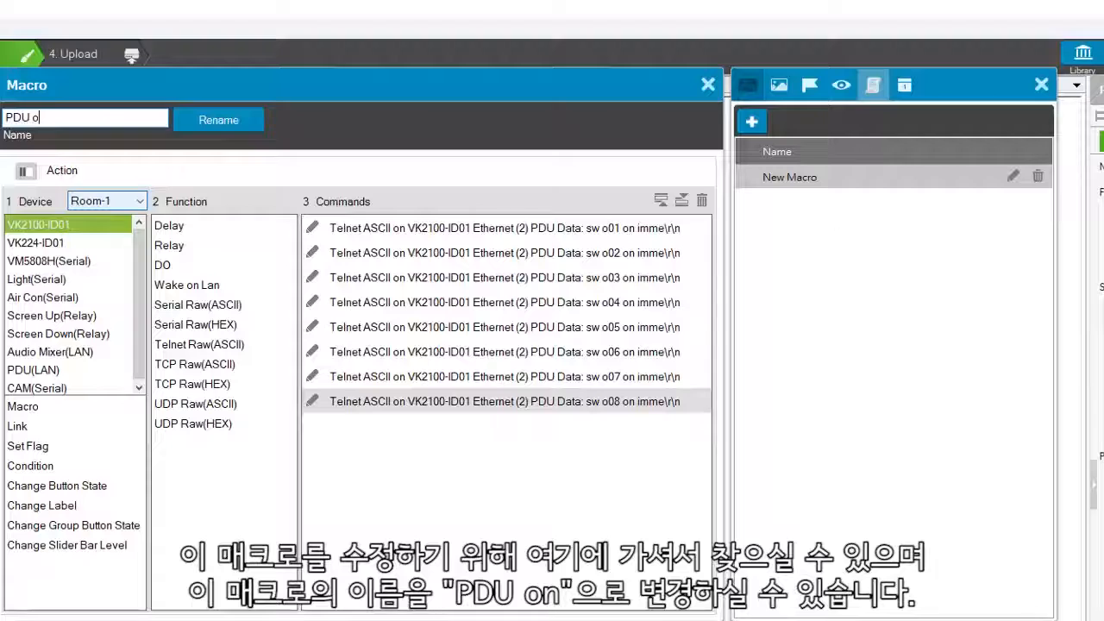
pyautogui.click(222, 121)
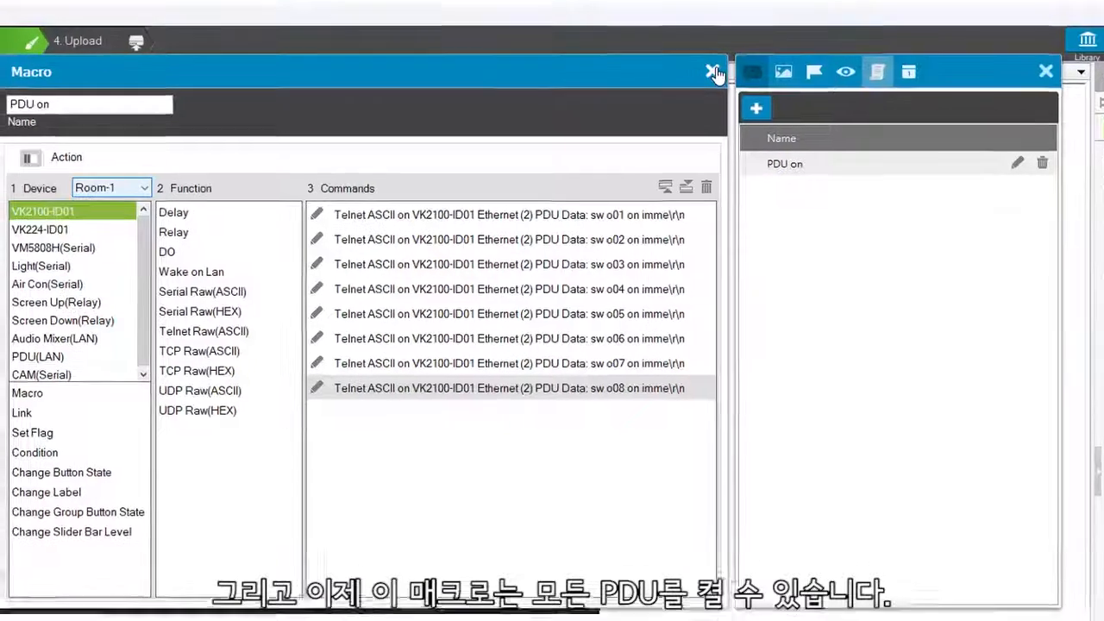
pyautogui.click(713, 72)
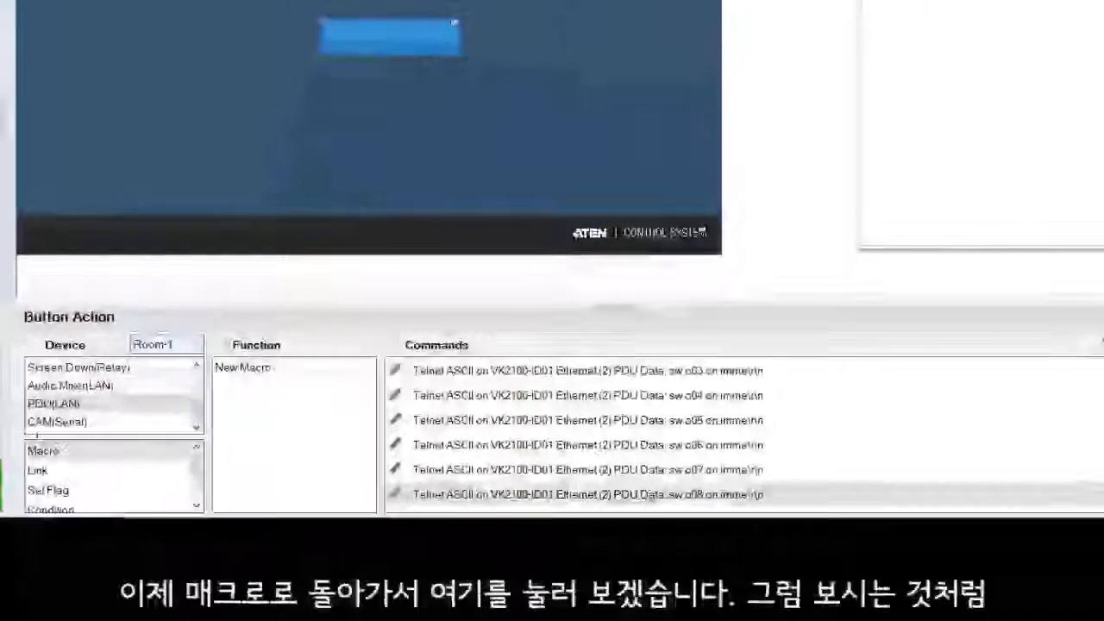
# Delete all eight Telnet commands from the PDU page button and assign the "PDU on" macro in their place
pyautogui.click(33, 472)
pyautogui.click(38, 450)
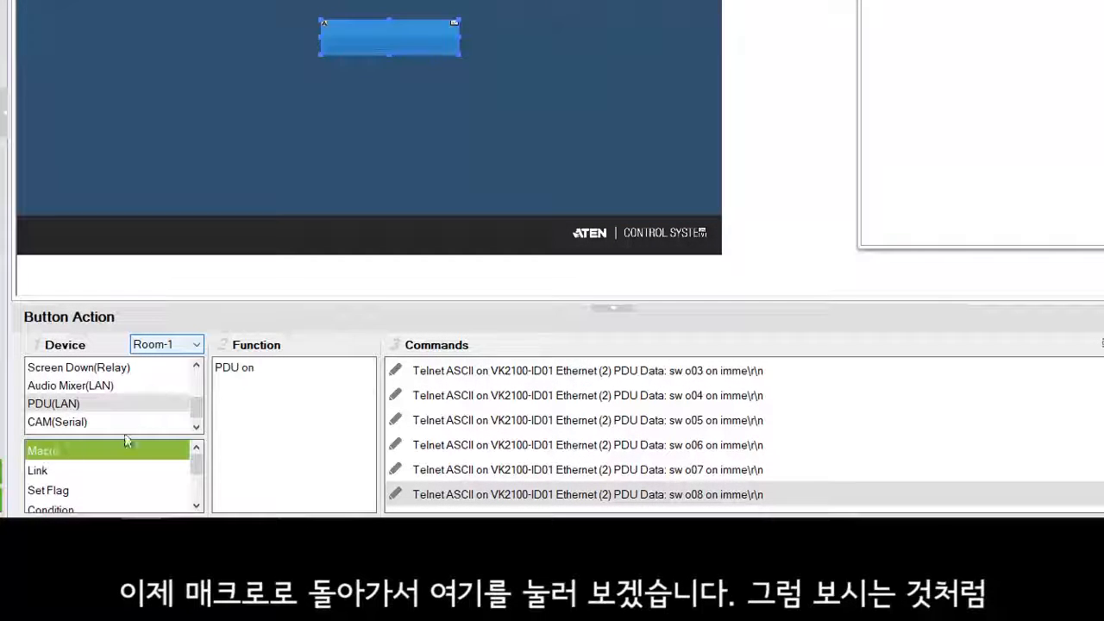
pyautogui.click(244, 371)
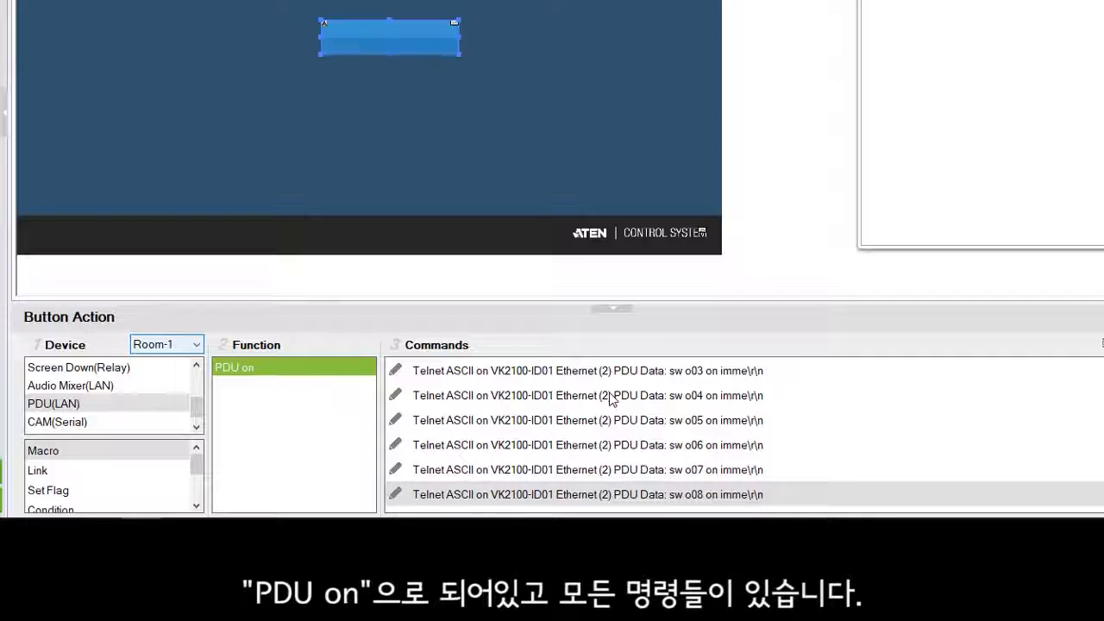
pyautogui.scroll(1, 596, 395)
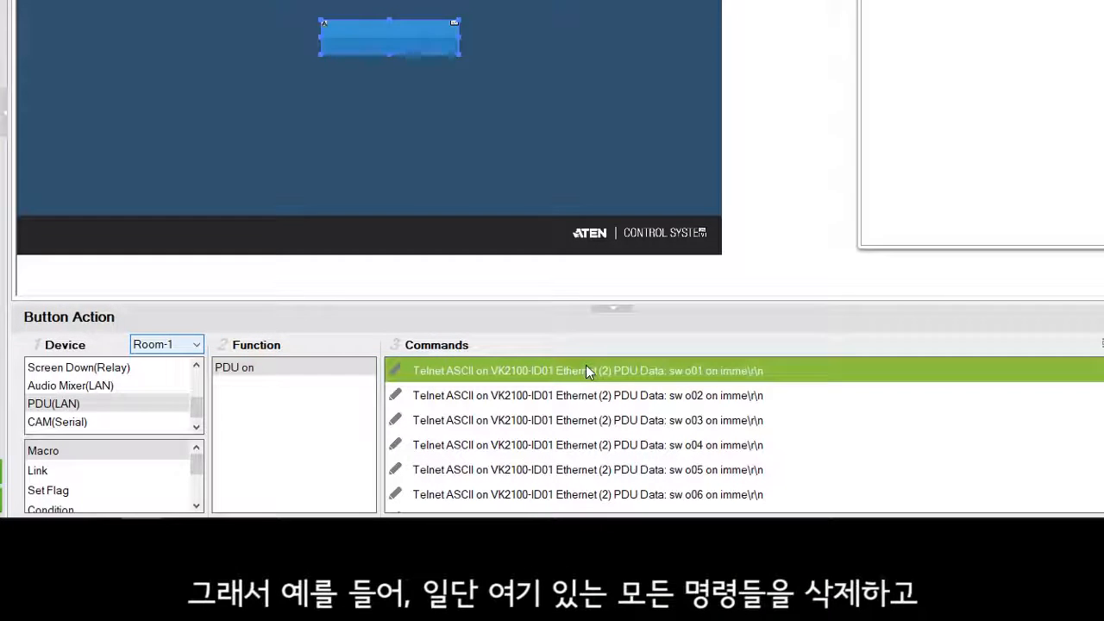
pyautogui.scroll(-1, 586, 365)
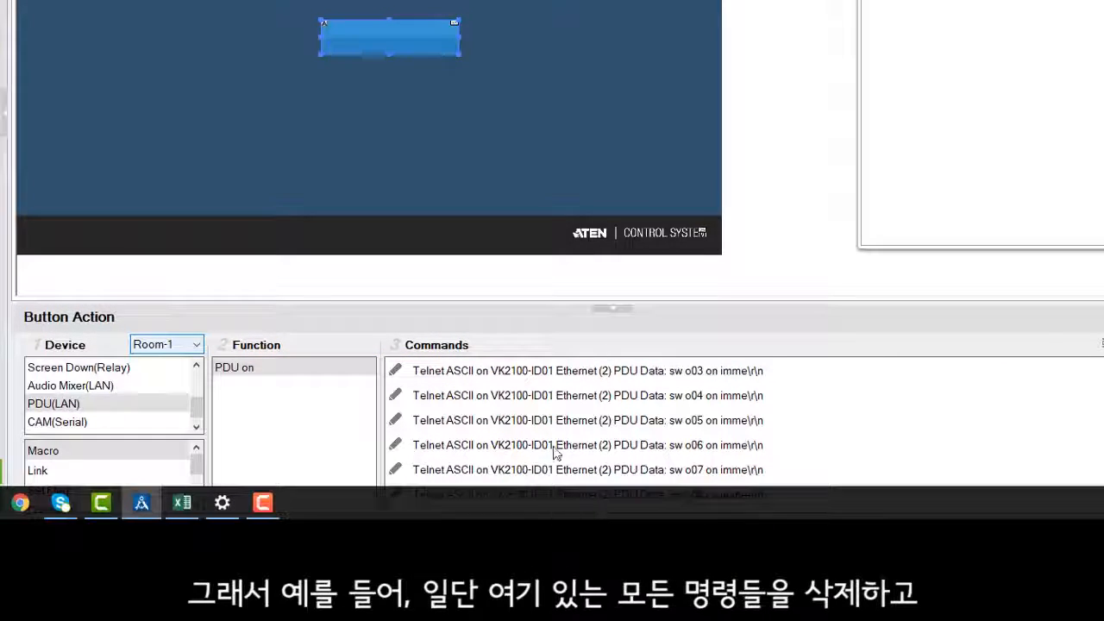
pyautogui.keyDown('shift'); pyautogui.click(557, 494); pyautogui.keyUp('shift')
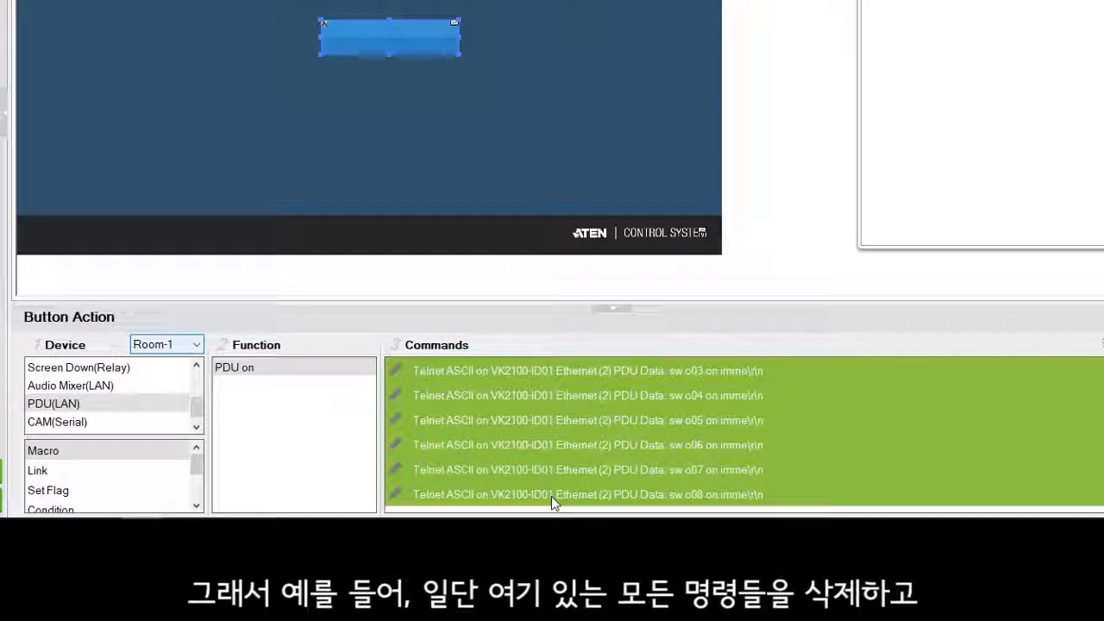
pyautogui.press('Delete')
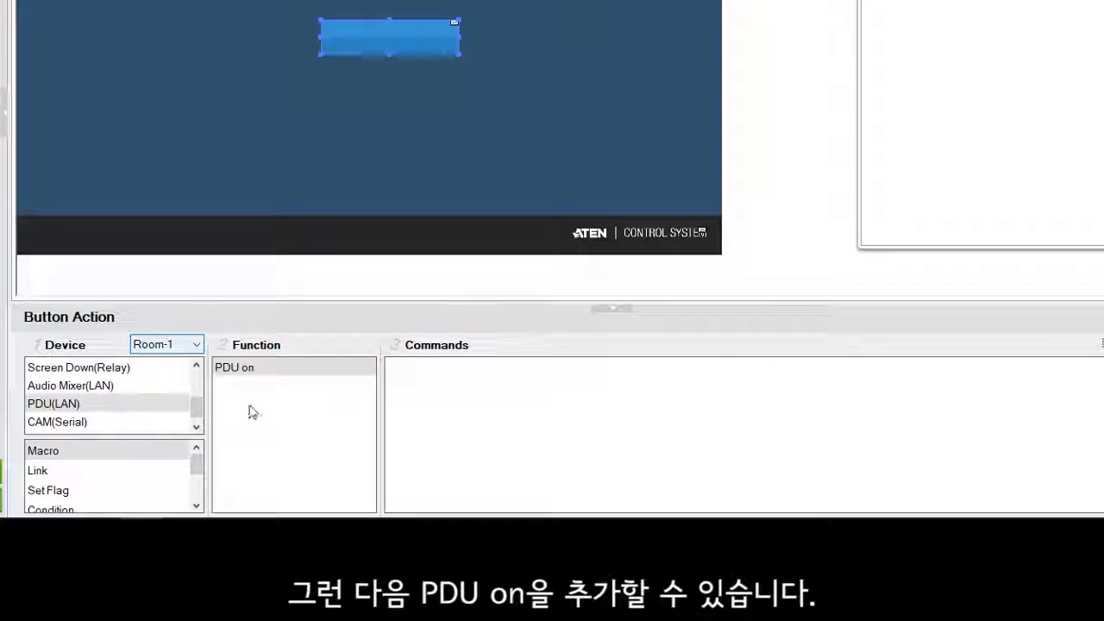
pyautogui.doubleClick(234, 369)
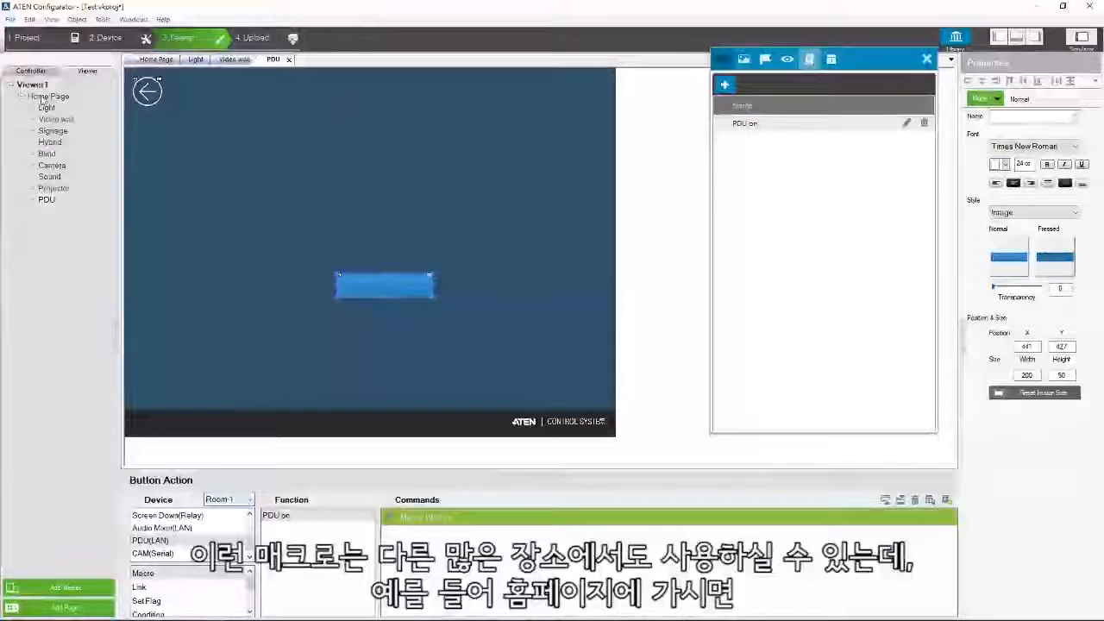
# Assign the "PDU on" macro to the Presentation button on the Home Page
pyautogui.click(42, 101)
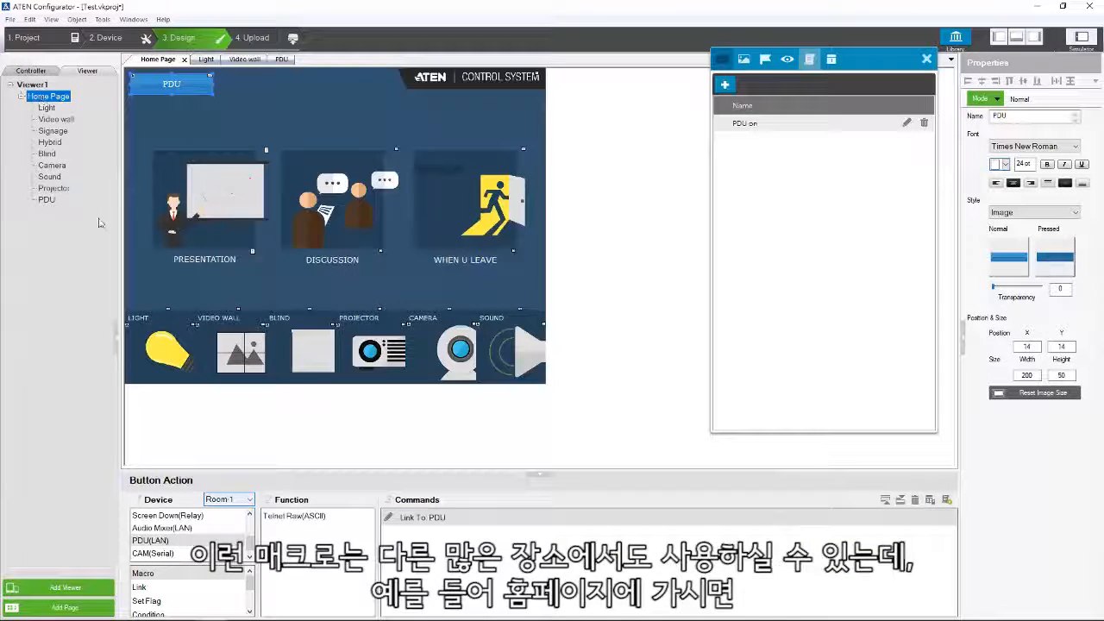
pyautogui.click(196, 197)
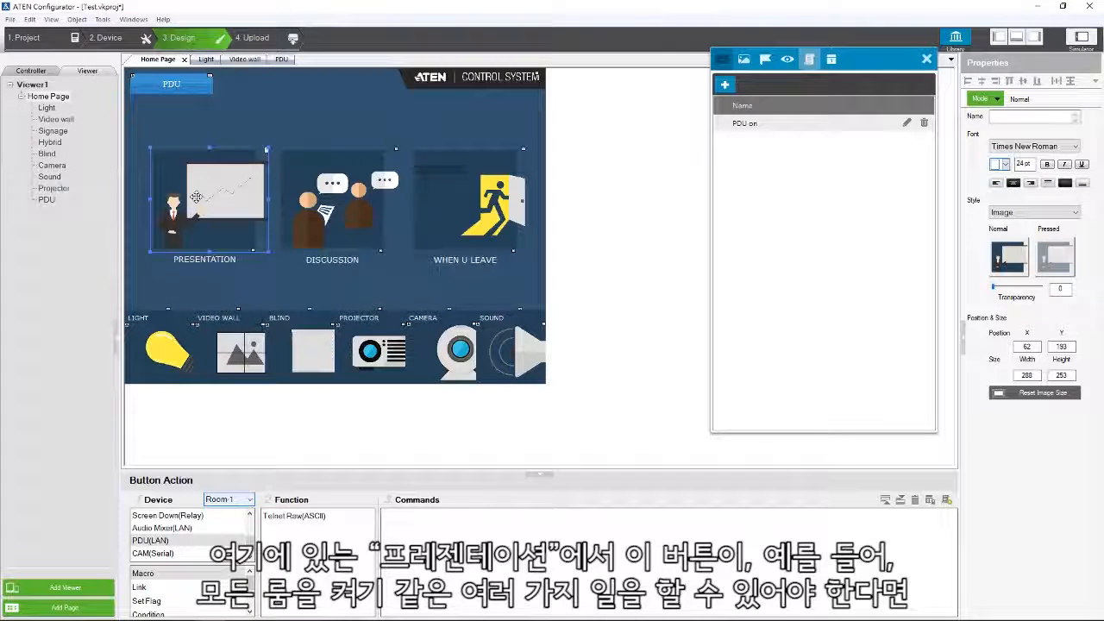
pyautogui.click(156, 574)
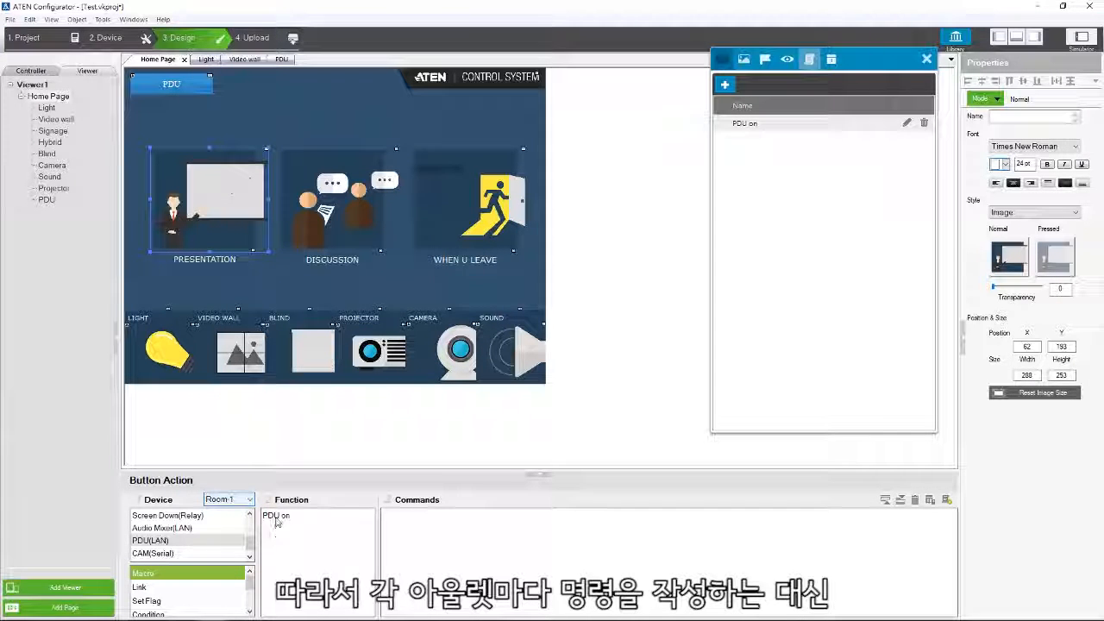
pyautogui.moveTo(276, 515); pyautogui.dragTo(375, 528)
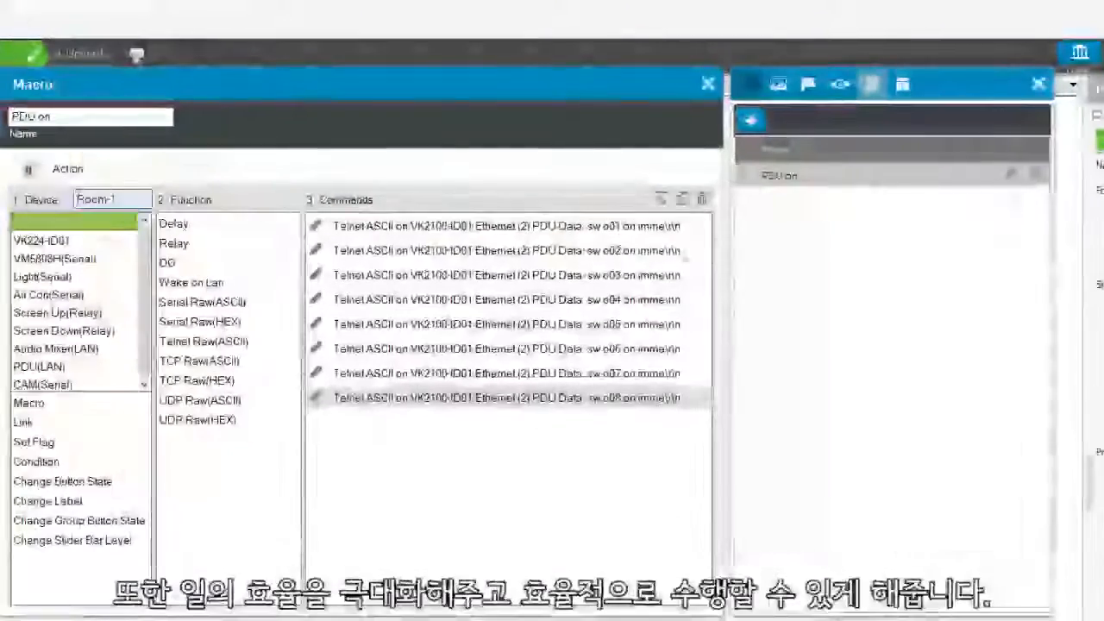
# Copy all eight Telnet commands from the "PDU on" macro into a newly created macro in the library
pyautogui.click(518, 226)
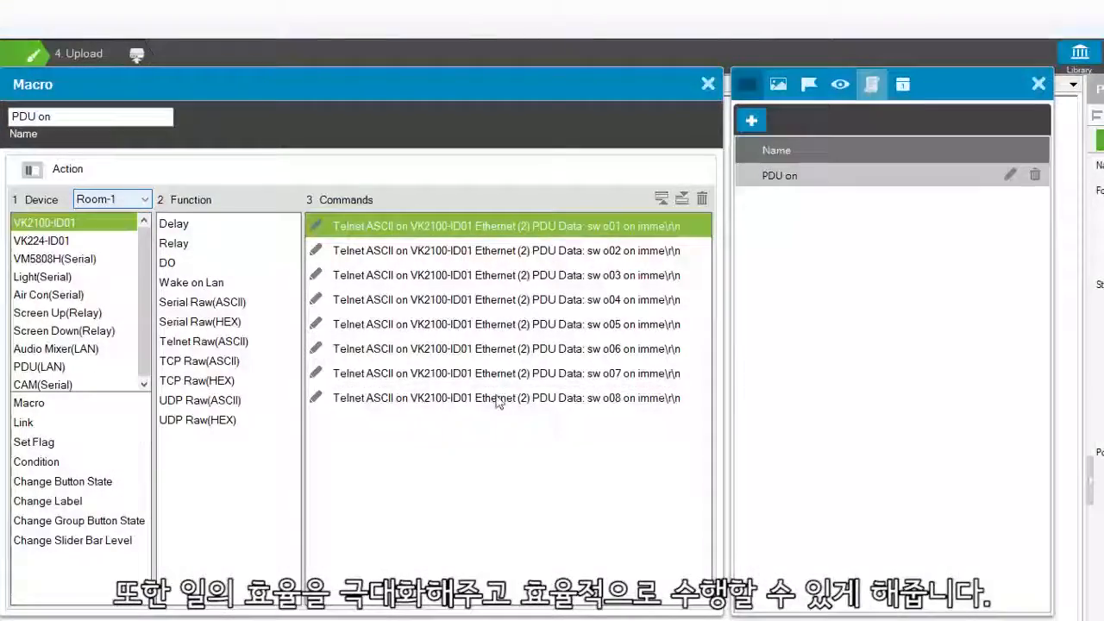
pyautogui.keyDown('shift'); pyautogui.click(493, 402); pyautogui.keyUp('shift')
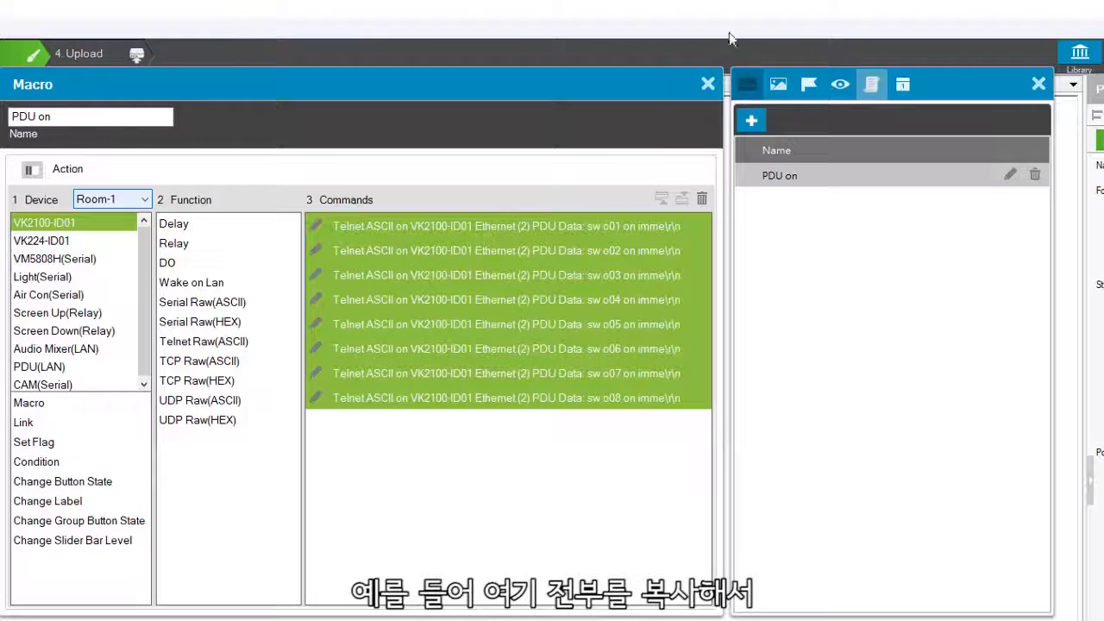
pyautogui.click(708, 84)
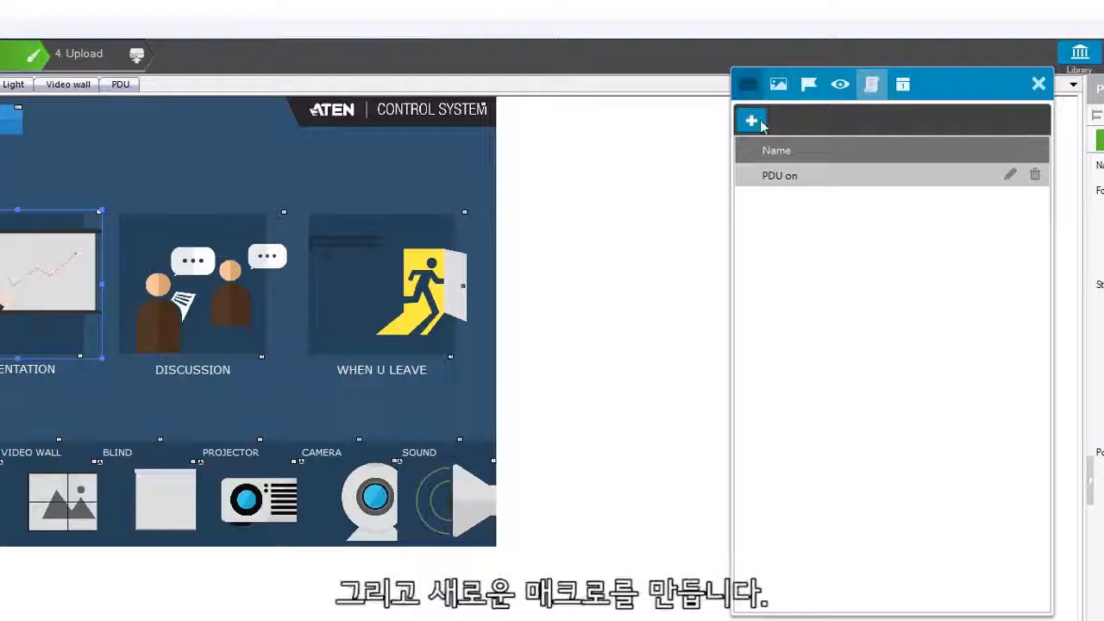
pyautogui.click(767, 127)
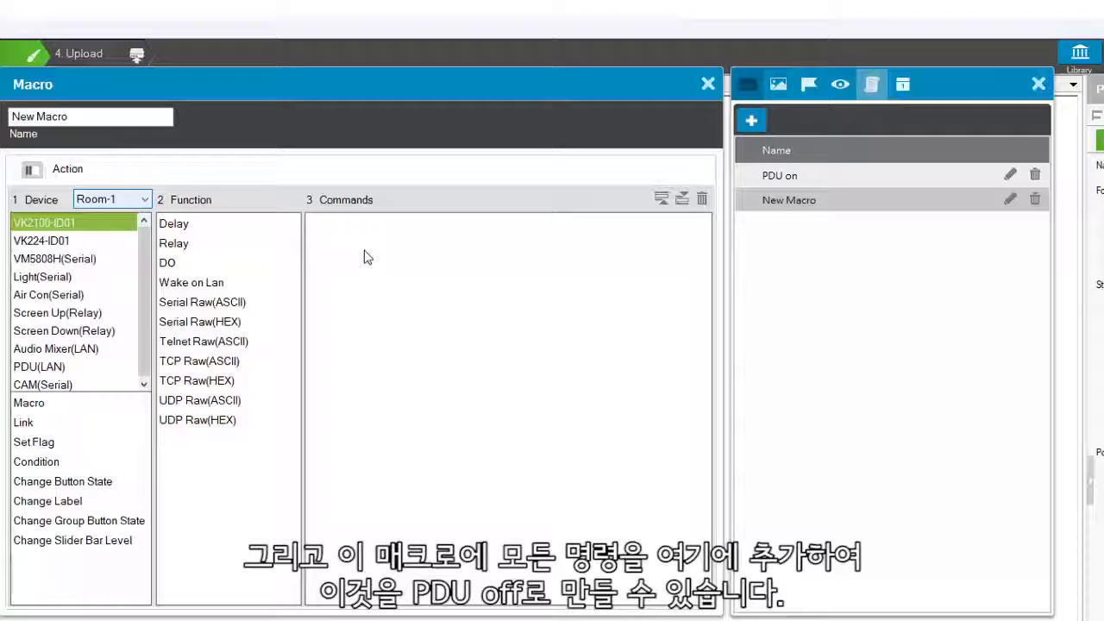
pyautogui.hotkey('ctrl', 'v')
# Change "on" to "off" in the new macro's Telnet commands for outlets o01 and o02
pyautogui.doubleClick(611, 228)
pyautogui.tripleClick(604, 226)
pyautogui.click(590, 226)
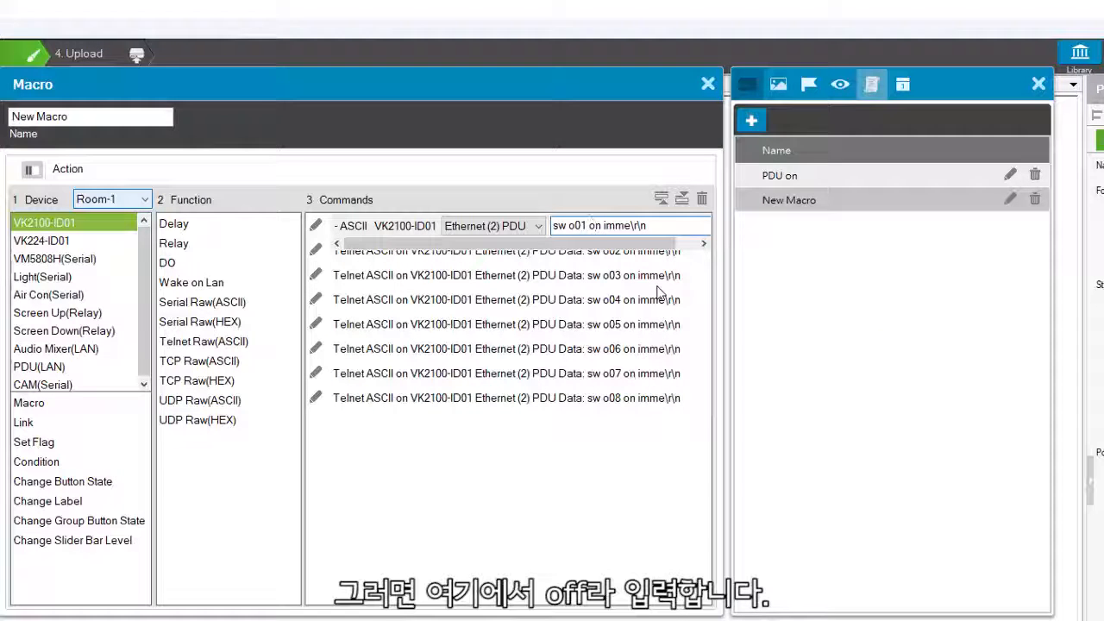
pyautogui.hotkey('shift', 'Right')
pyautogui.write('ff')
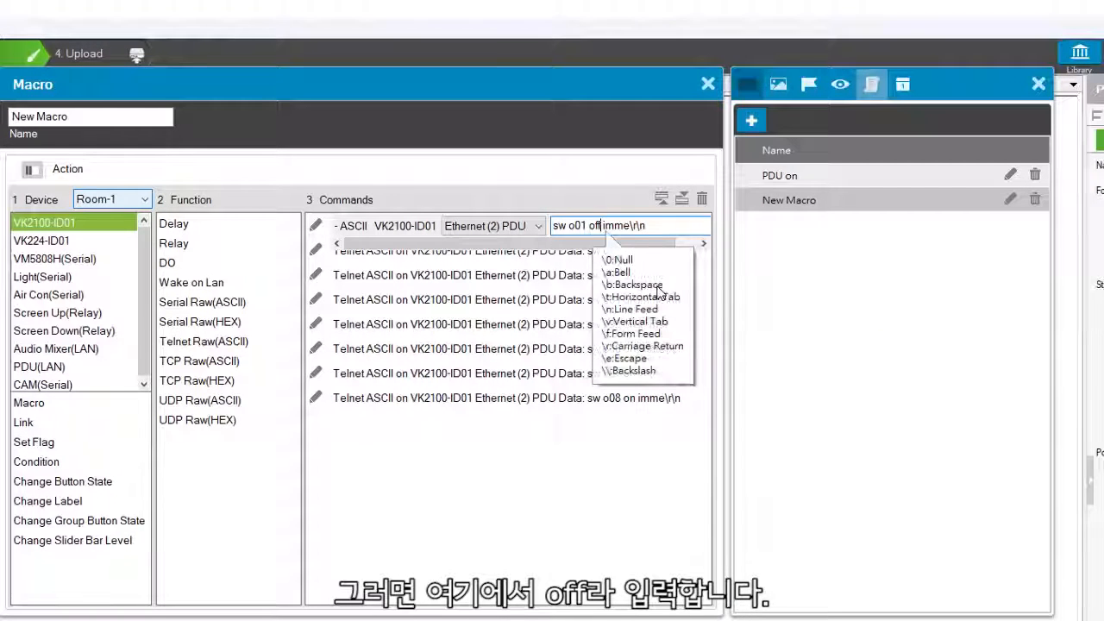
pyautogui.click(561, 257)
pyautogui.click(561, 257)
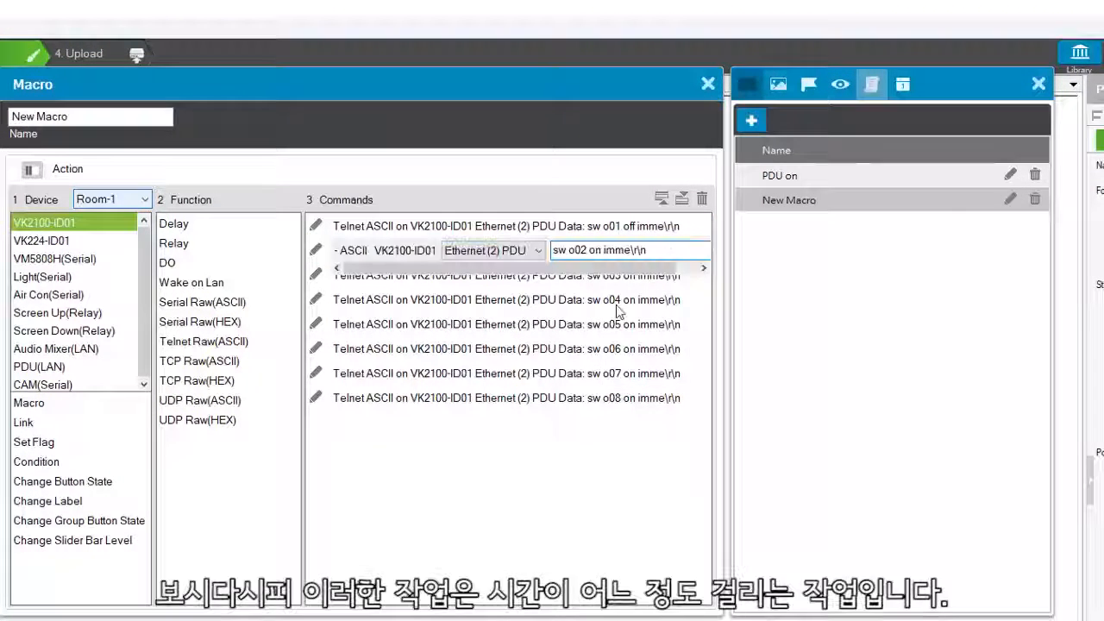
pyautogui.click(592, 250)
pyautogui.hotkey('shift', 'Right')
pyautogui.write('ff')
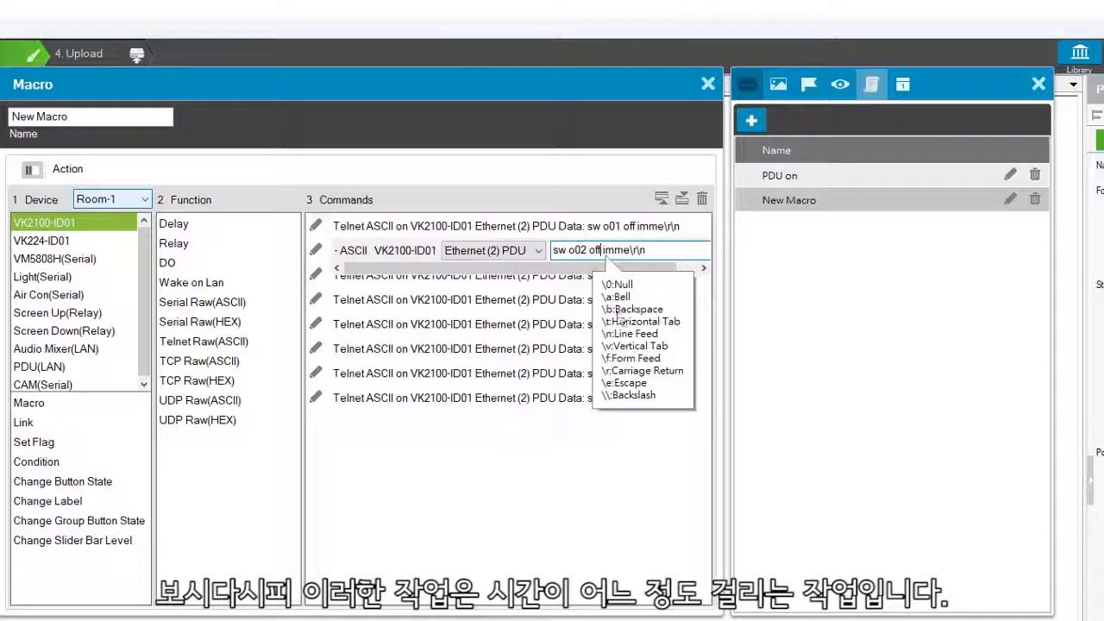
# Change "on" to "off" in the new macro's Telnet commands for outlets o03 and o04
pyautogui.click(616, 304)
pyautogui.click(587, 274)
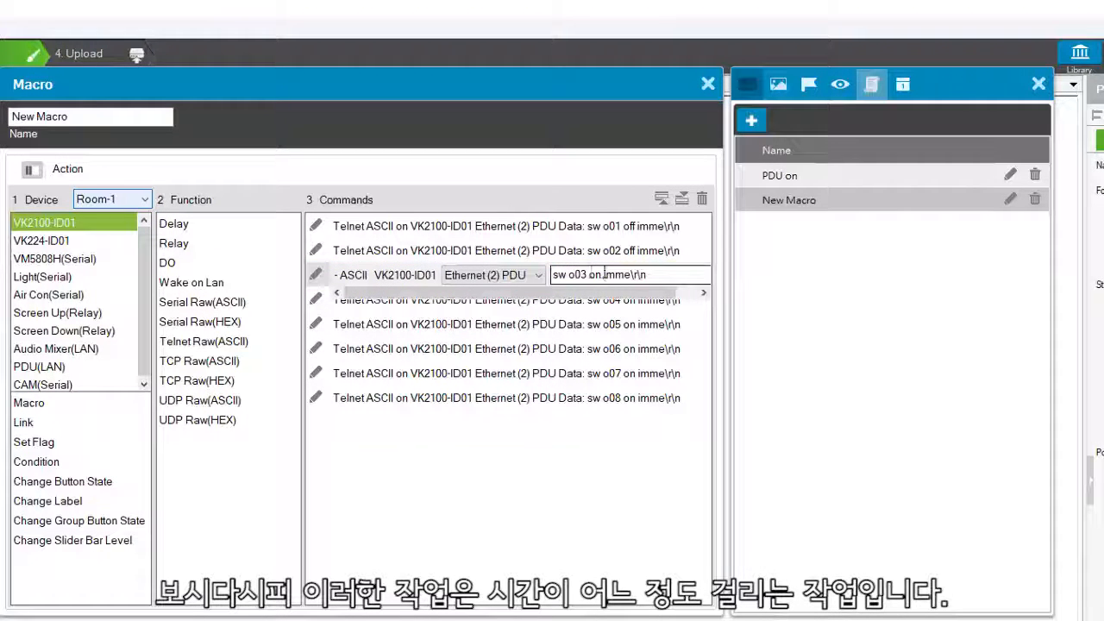
pyautogui.moveTo(589, 275); pyautogui.dragTo(602, 276)
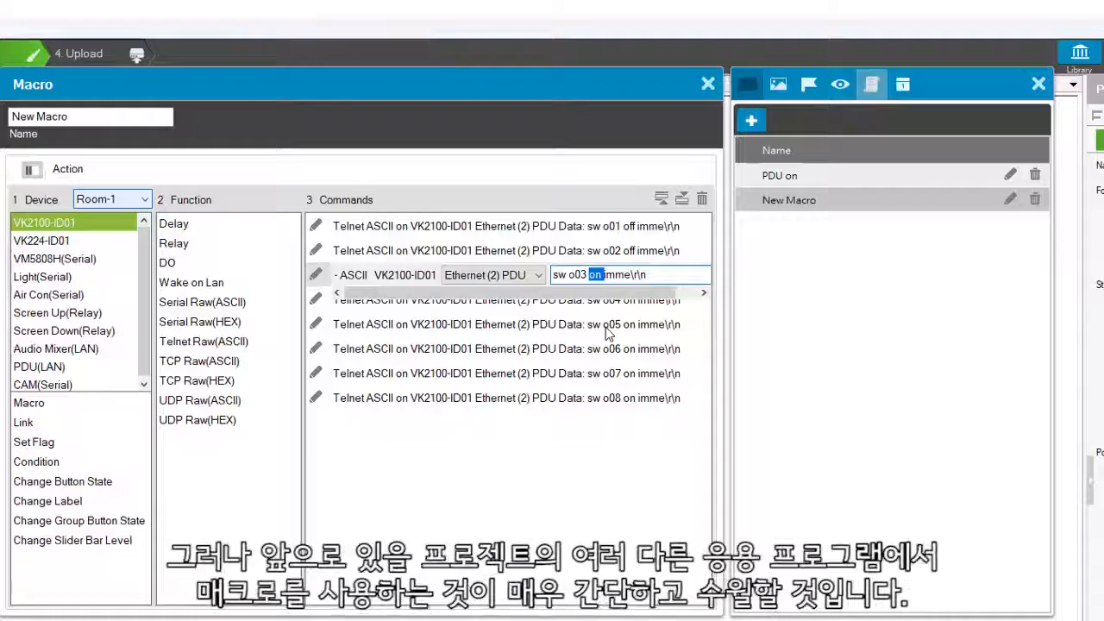
pyautogui.press('BackSpace')
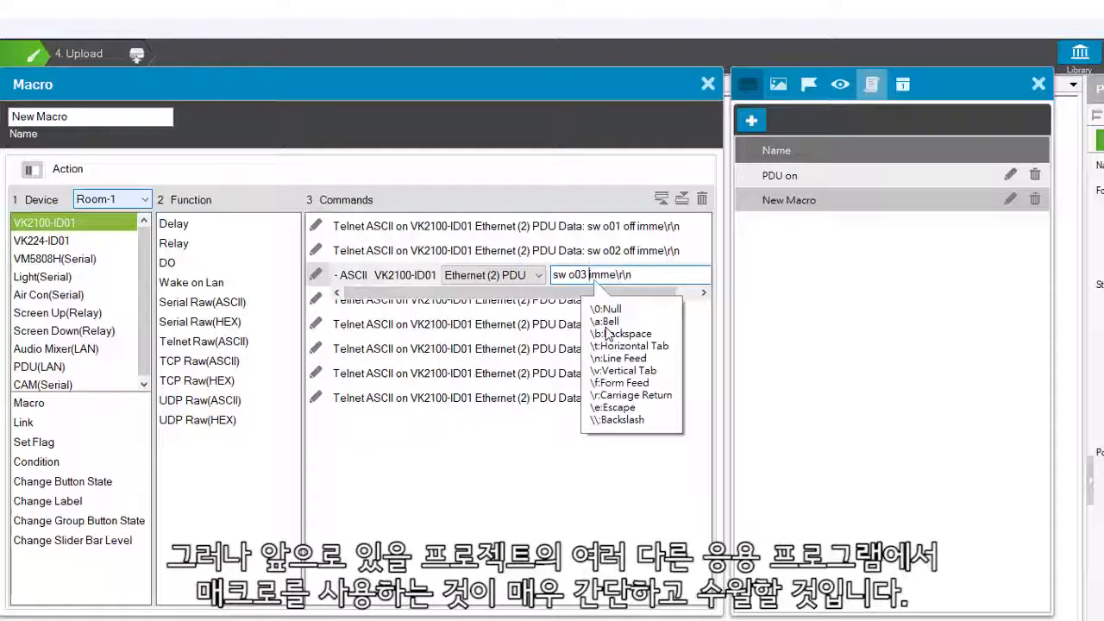
pyautogui.write('off')
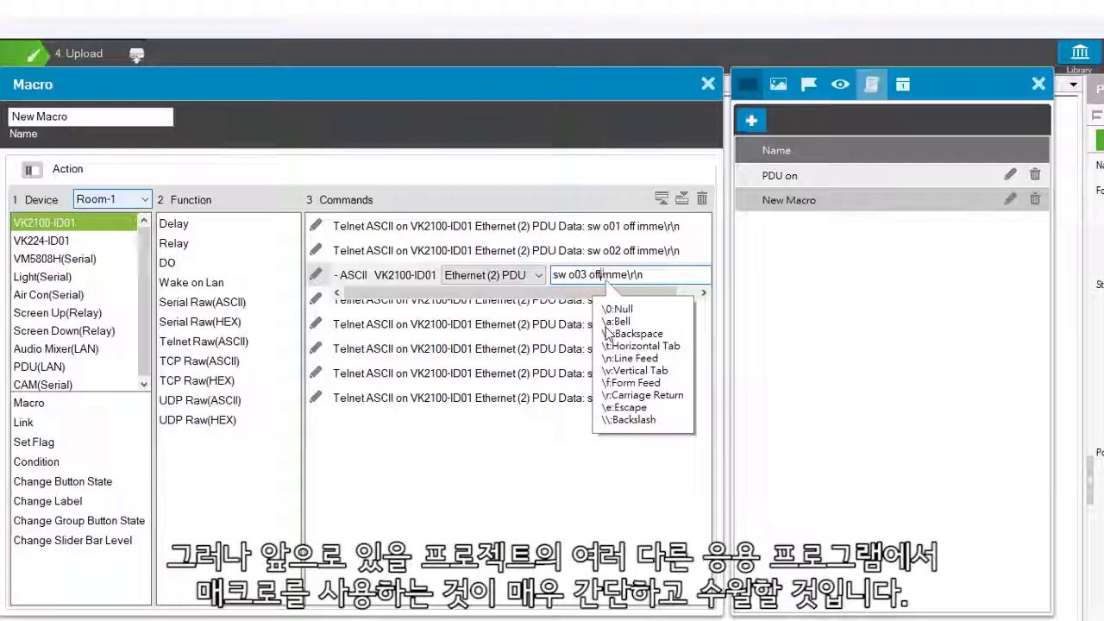
pyautogui.click(518, 331)
pyautogui.click(572, 299)
pyautogui.tripleClick(572, 299)
pyautogui.click(594, 299)
pyautogui.press('Delete')
pyautogui.write('ff')
# Edit the o05 outlet command in the new macro to read "sw o05 off imme\r\n"
pyautogui.click(532, 351)
pyautogui.click(528, 324)
pyautogui.tripleClick(596, 323)
pyautogui.click(593, 323)
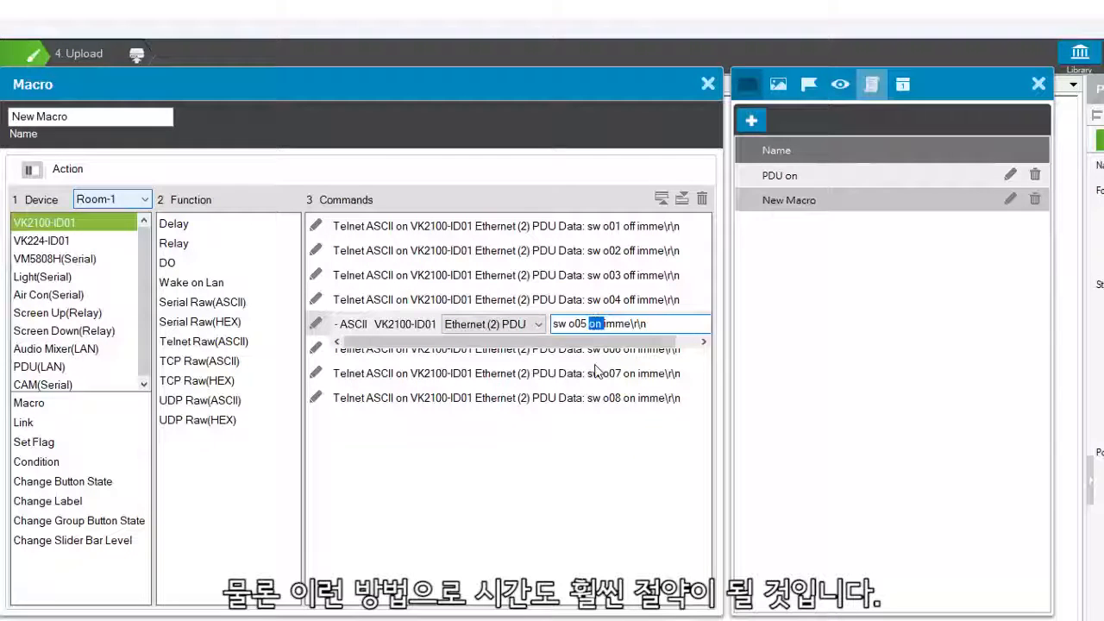
pyautogui.press('Delete')
pyautogui.write('ff')
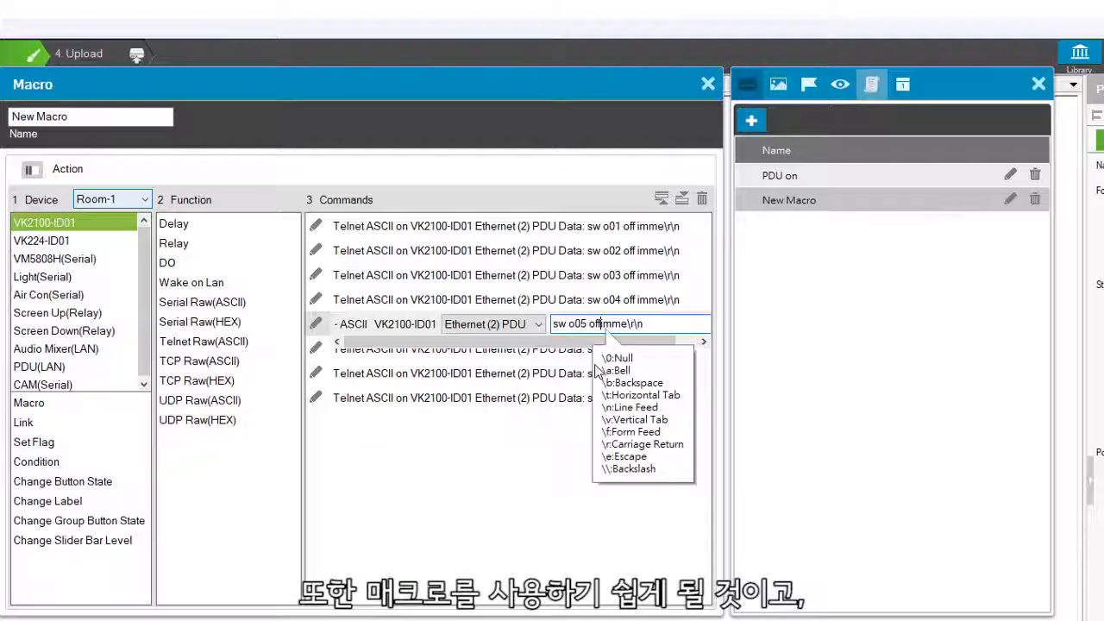
# Edit the o06 outlet command in the new macro to read "sw o06 off imme\r\n"
pyautogui.click(563, 373)
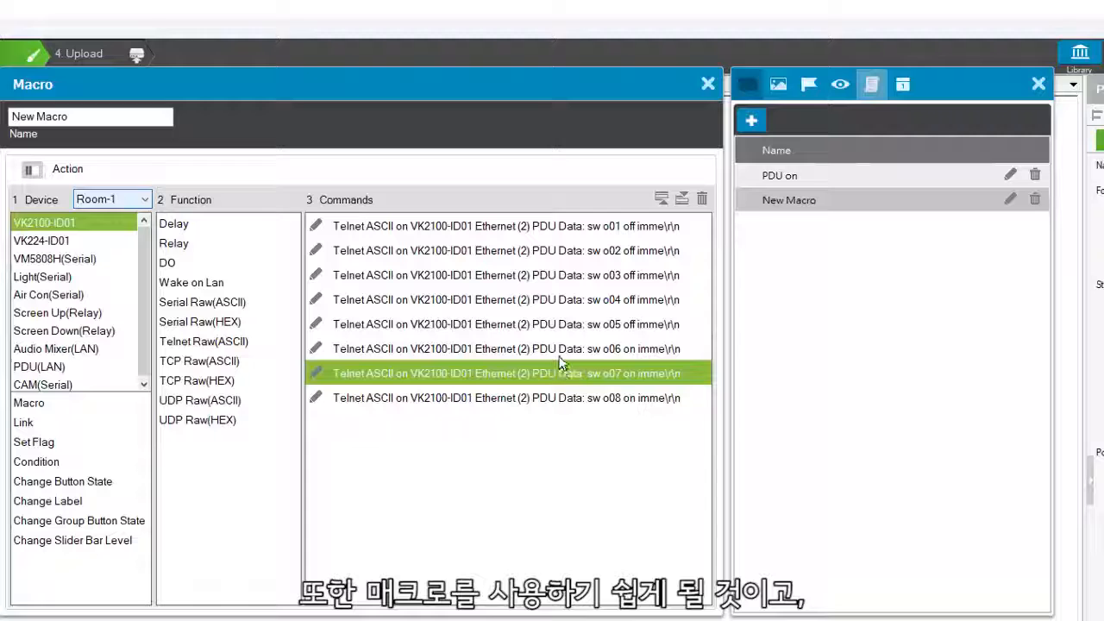
pyautogui.click(570, 349)
pyautogui.click(595, 349)
pyautogui.doubleClick(595, 348)
pyautogui.click(601, 349)
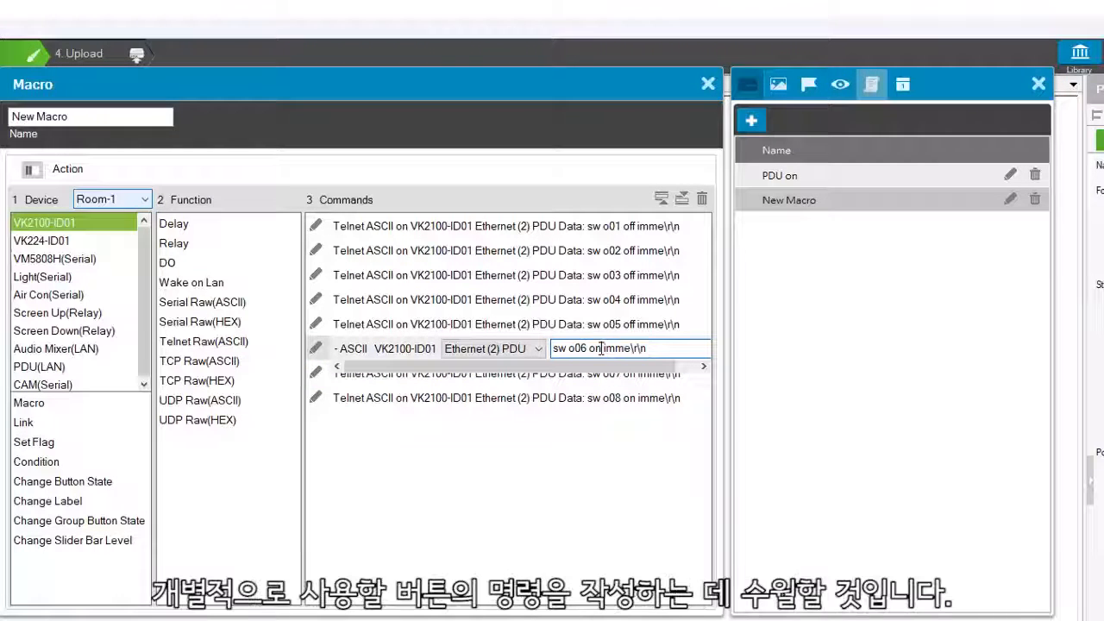
pyautogui.press('BackSpace')
pyautogui.write('ff')
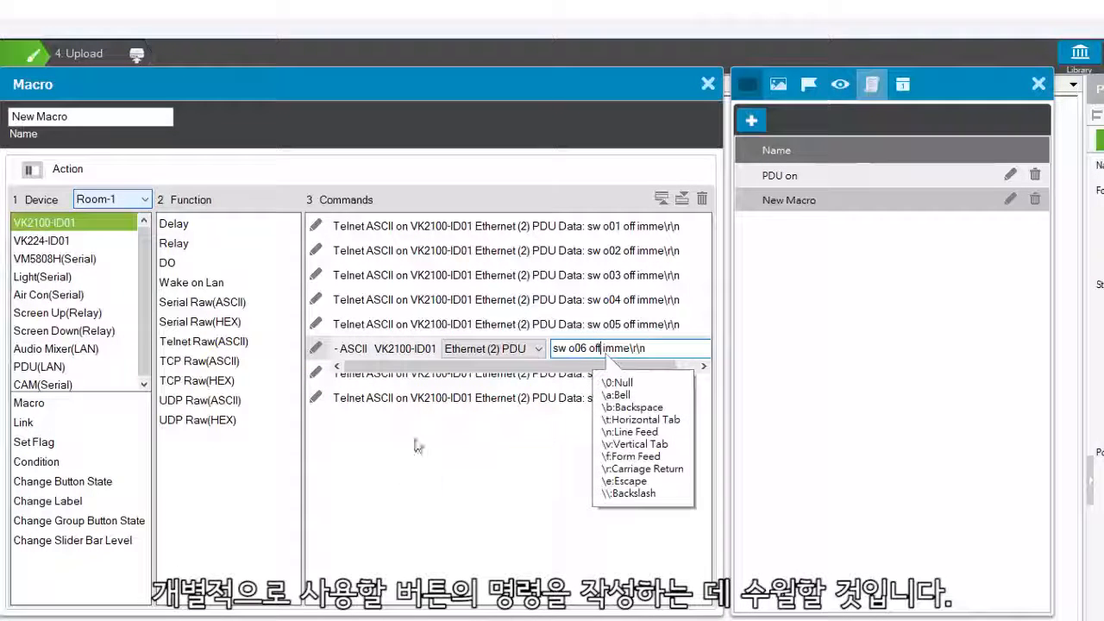
pyautogui.press('Return')
# Change "on" to "off" in the new macro's Telnet commands for outlets o07 and o08
pyautogui.click(543, 380)
pyautogui.doubleClick(597, 372)
pyautogui.click(597, 373)
pyautogui.write('ff')
pyautogui.press('Return')
pyautogui.click(585, 399)
pyautogui.doubleClick(594, 398)
pyautogui.click(595, 398)
pyautogui.press('BackSpace')
pyautogui.write('ff')
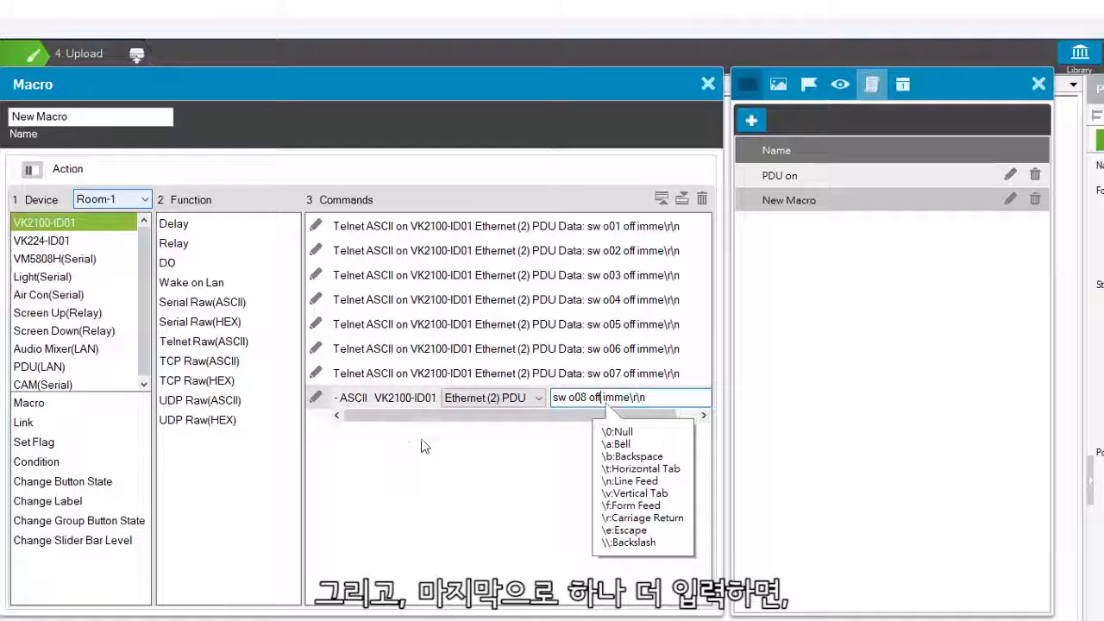
pyautogui.press('Return')
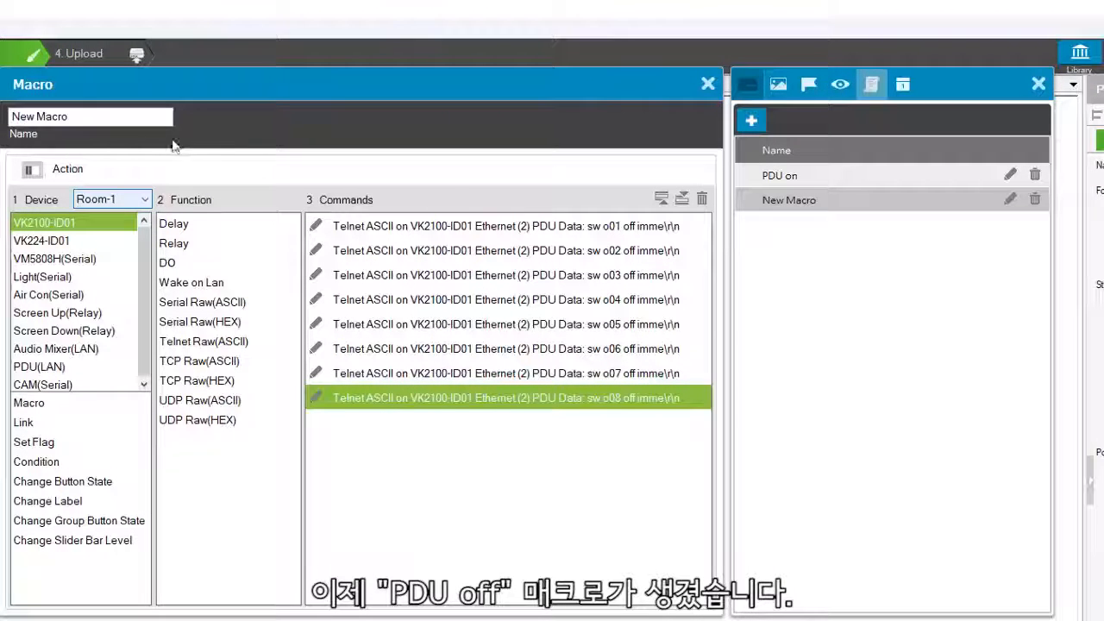
# Rename the new macro "PDU off" and close the macro editor
pyautogui.moveTo(148, 115); pyautogui.dragTo(19, 110)
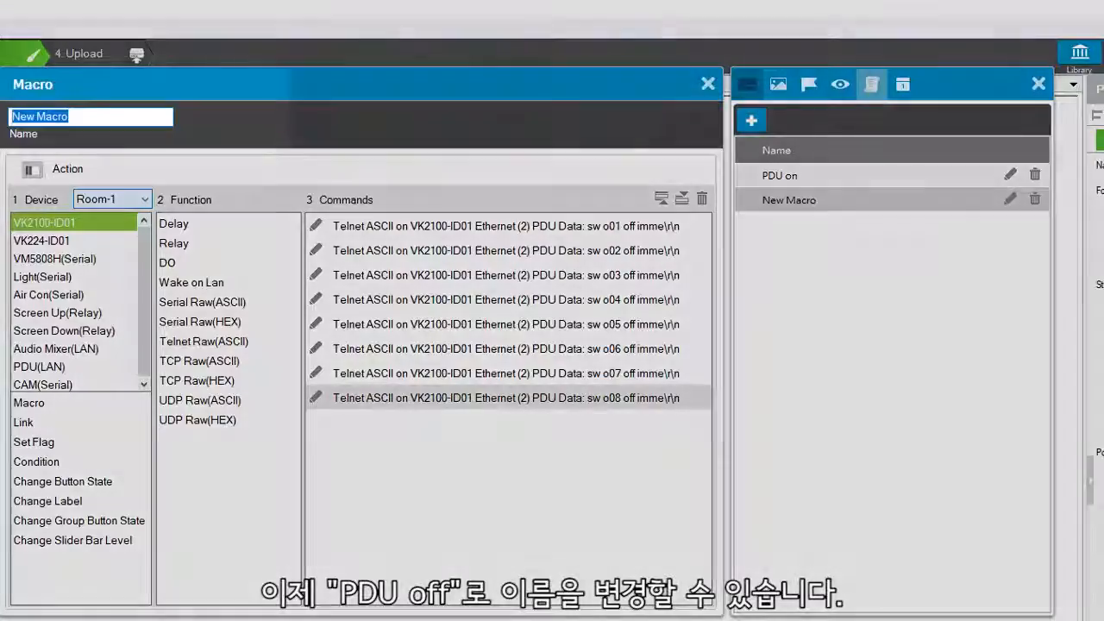
pyautogui.write('PDU off')
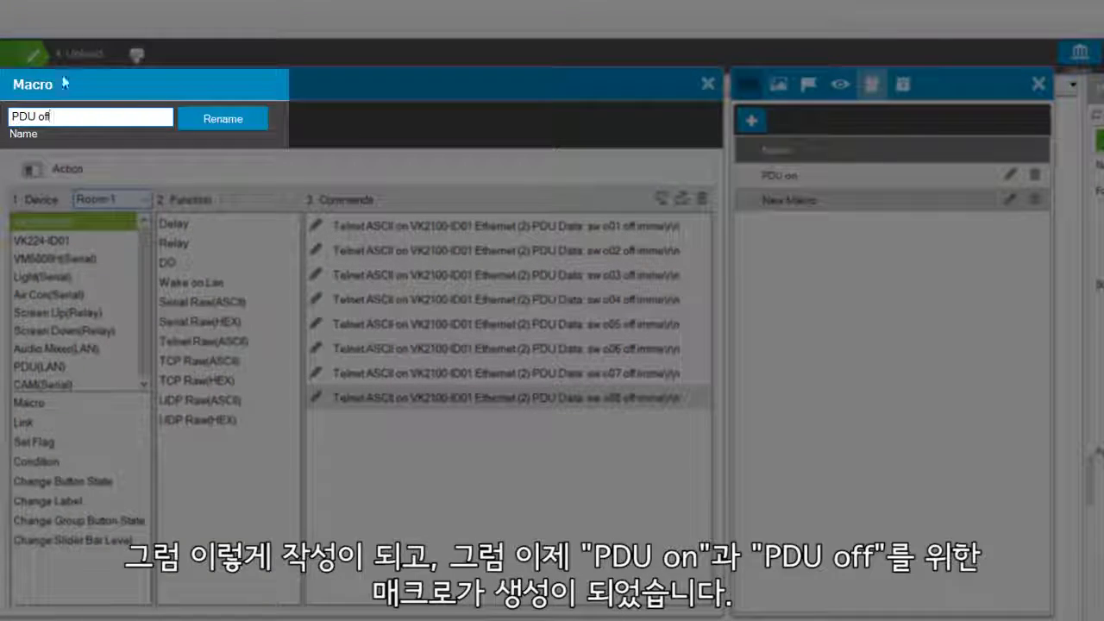
pyautogui.click(222, 119)
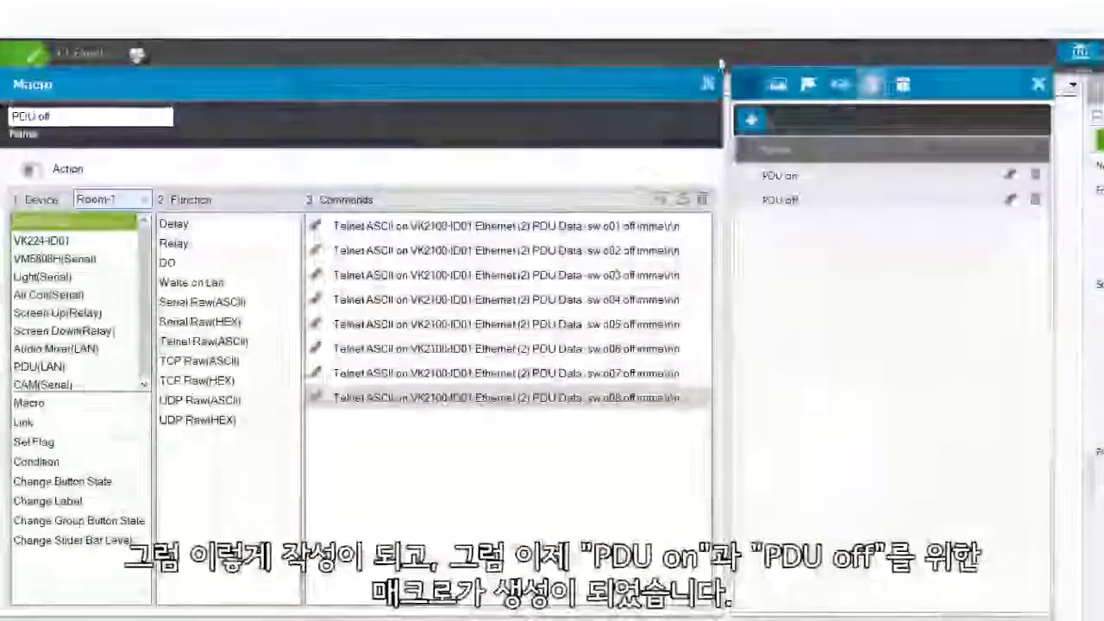
pyautogui.click(708, 86)
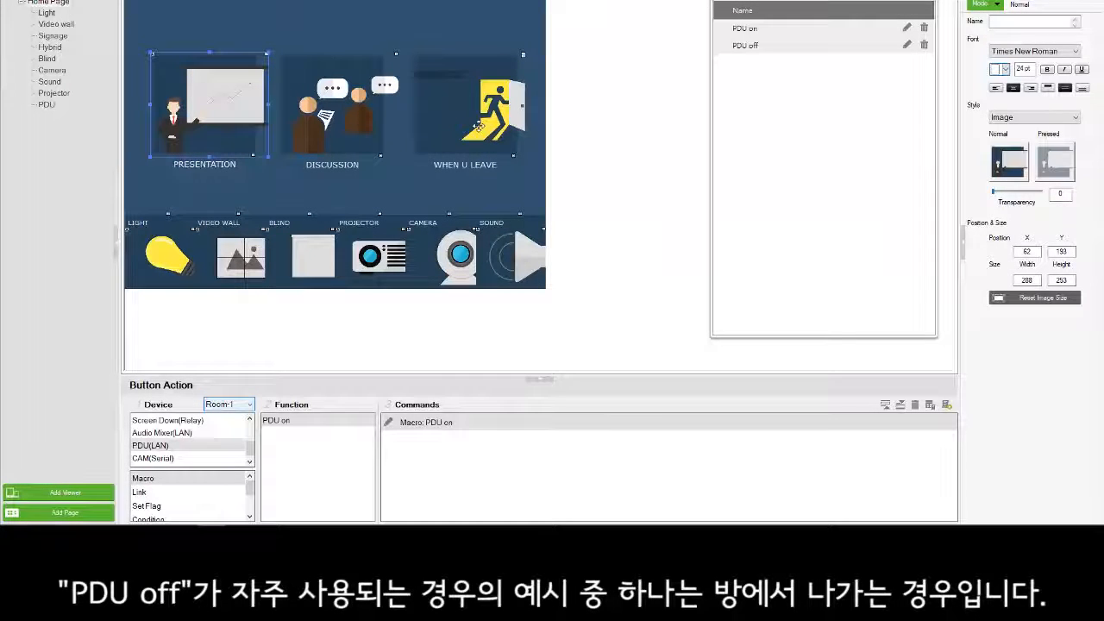
# Assign the "PDU off" macro to the WHEN U LEAVE button on the Home Page and close the macro library
pyautogui.click(479, 127)
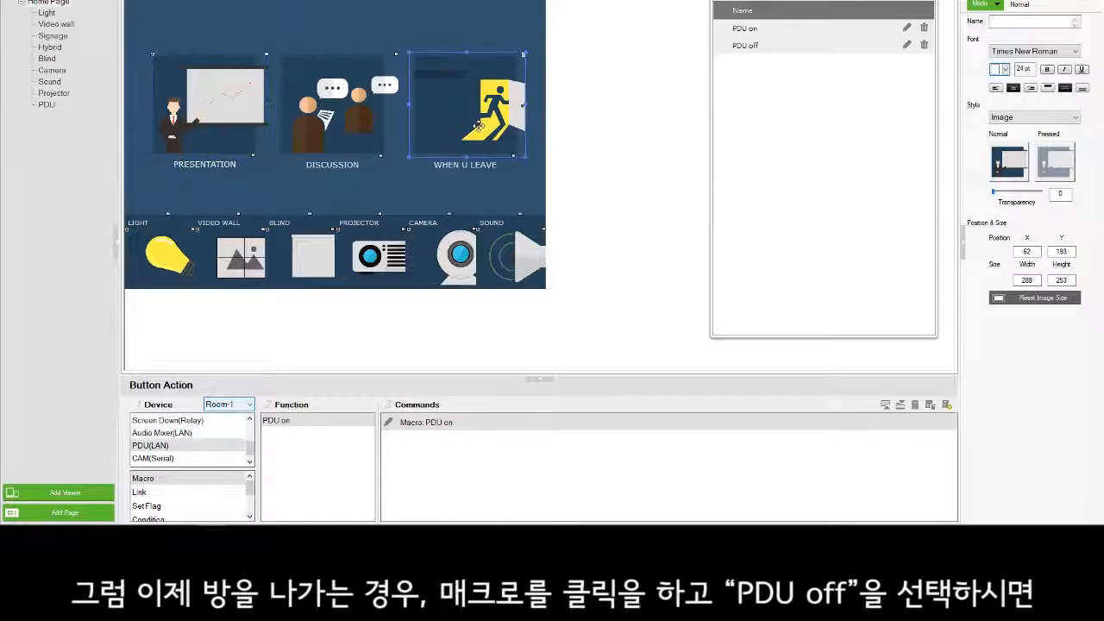
pyautogui.click(145, 479)
pyautogui.doubleClick(276, 435)
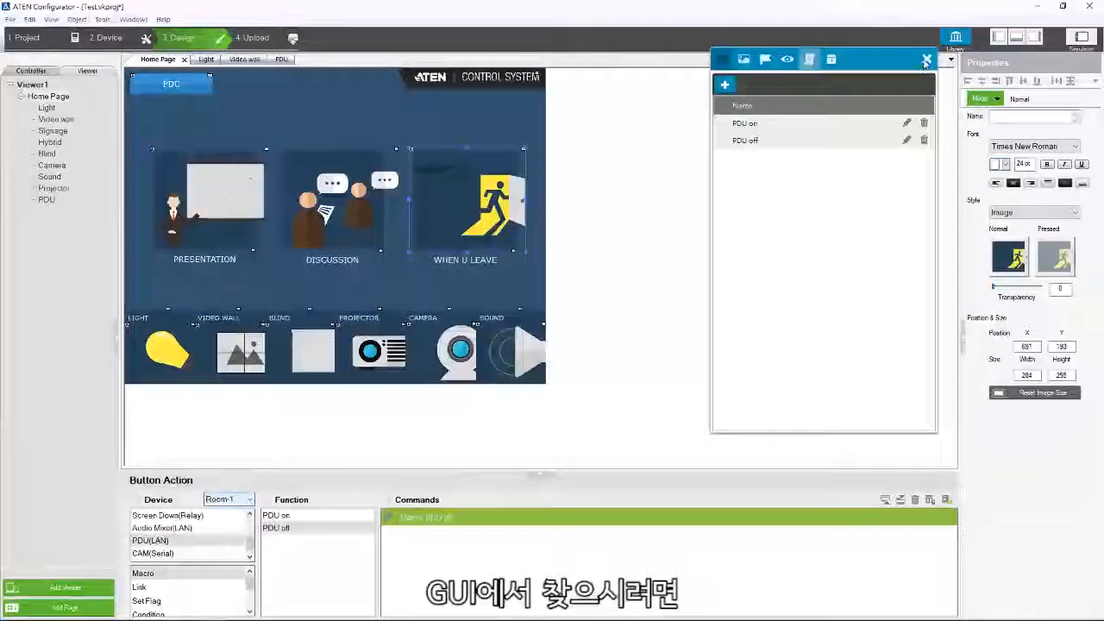
pyautogui.click(927, 60)
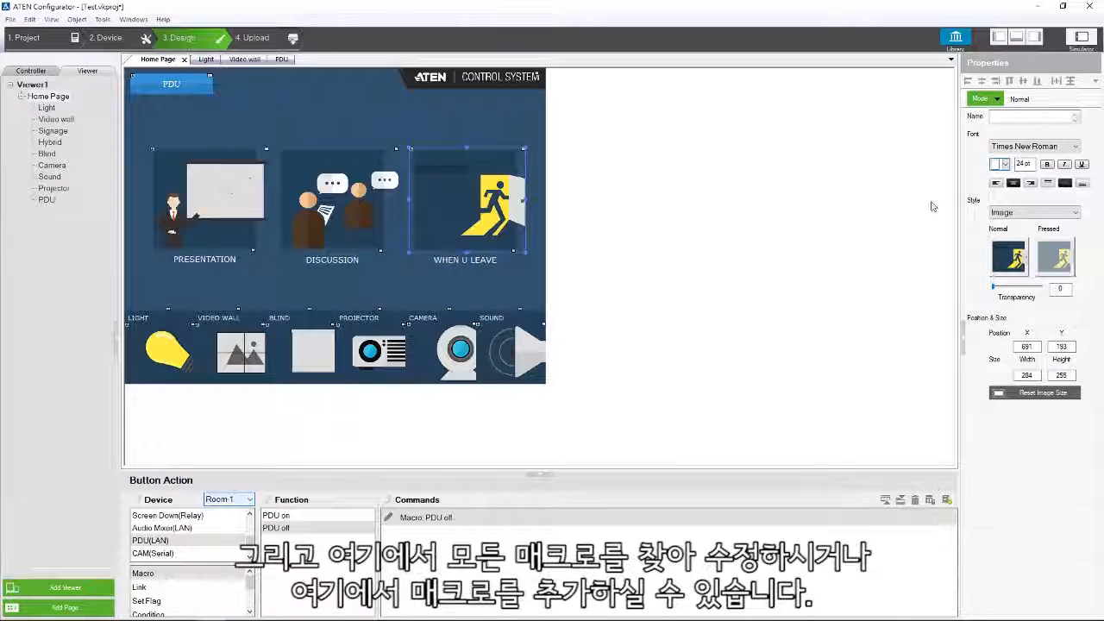
# Review the "PDU on" macro from the library and the list of macros available for the WHEN U LEAVE button's action
pyautogui.click(956, 36)
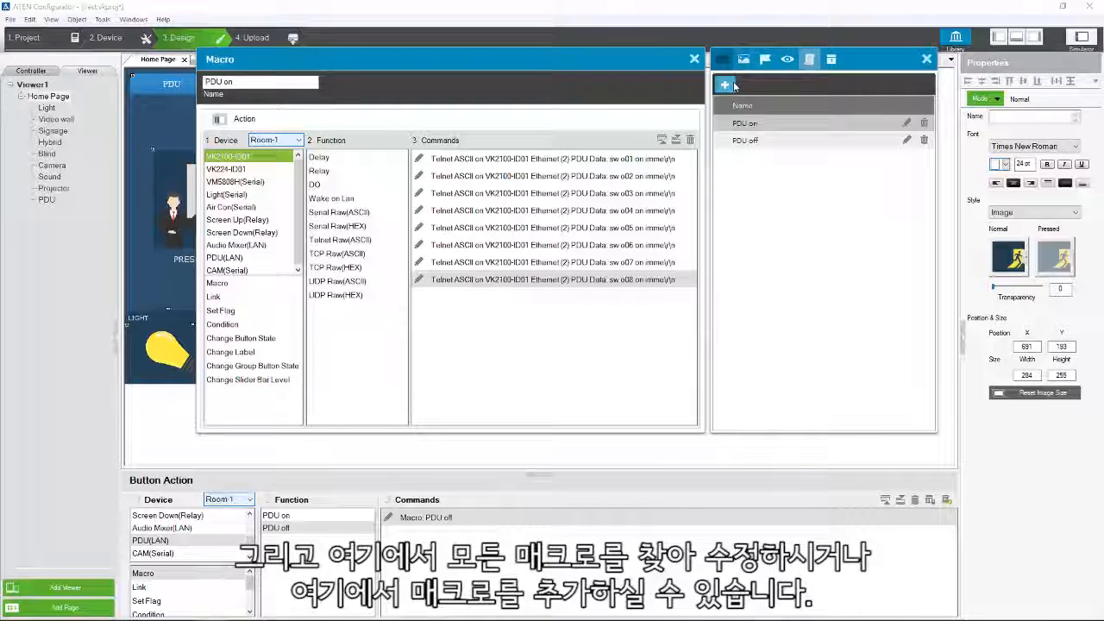
pyautogui.click(927, 59)
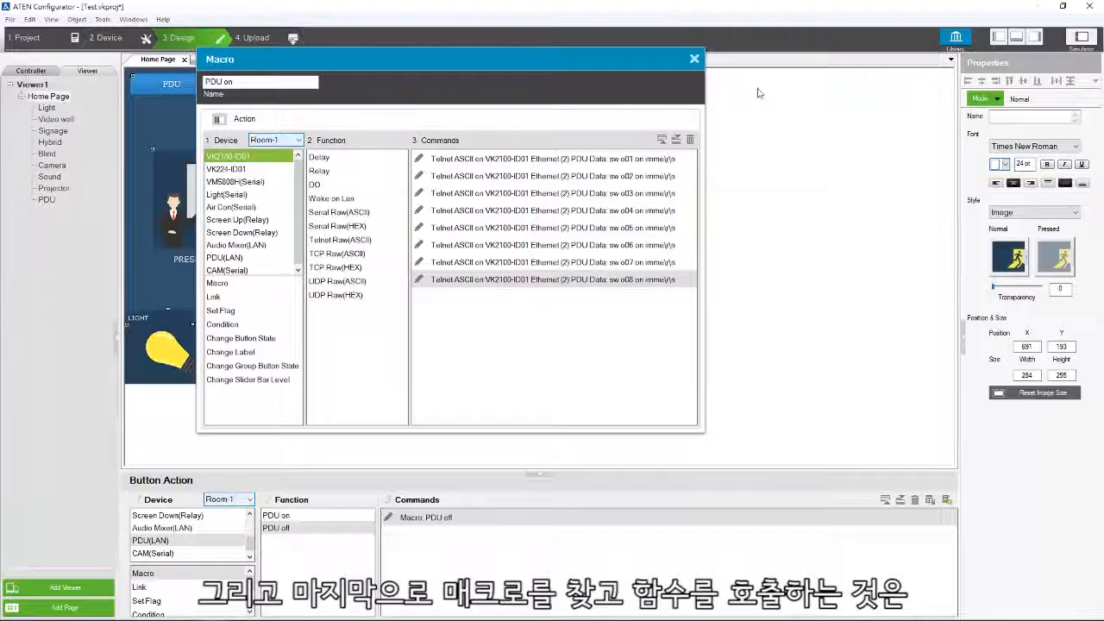
pyautogui.click(694, 59)
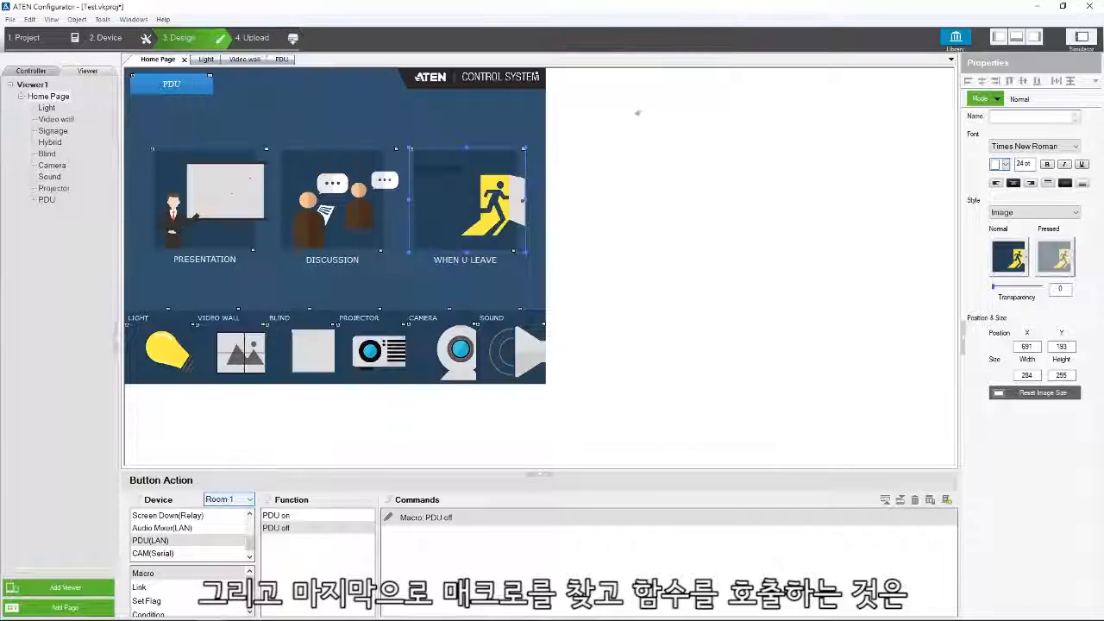
pyautogui.click(143, 575)
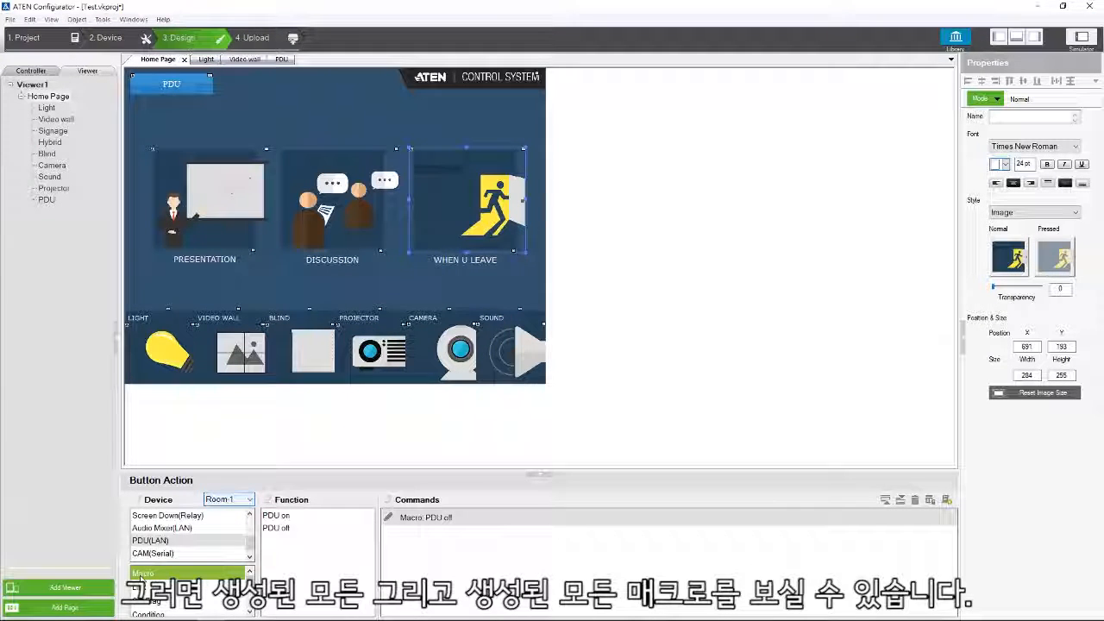